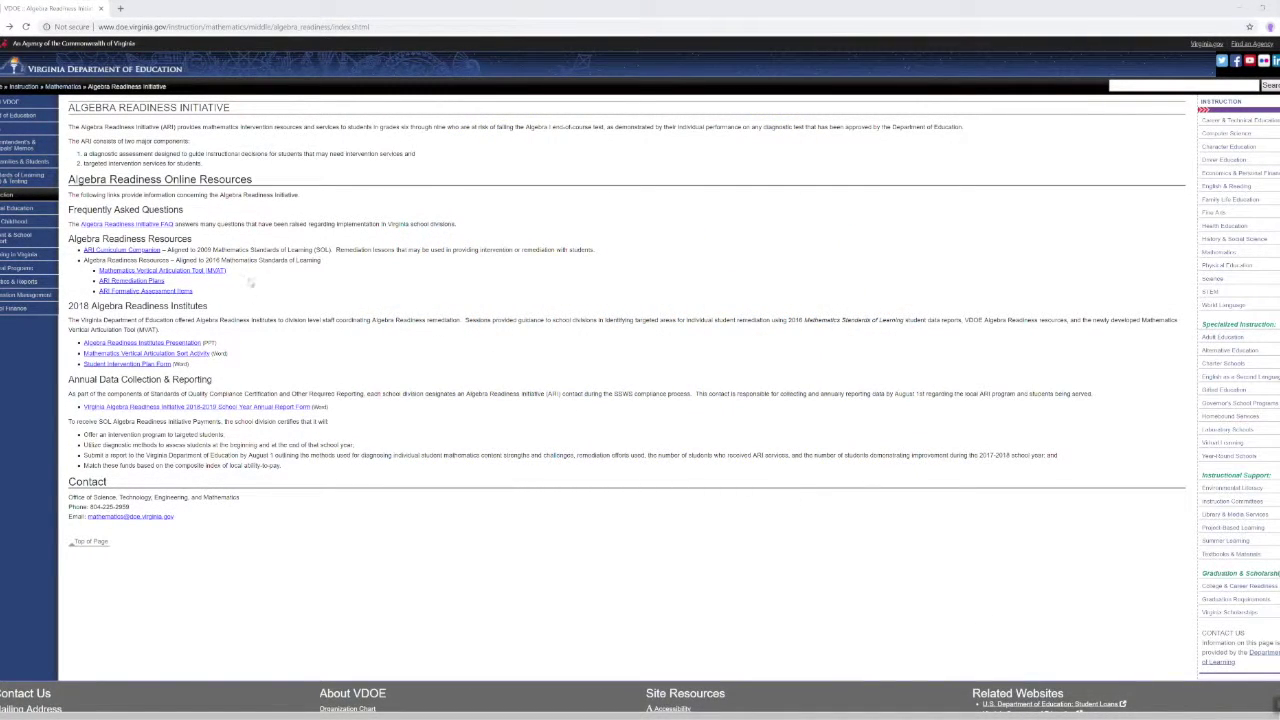
Step: Open the Interactive MVAT 6th Grade SOL workbook and enable editing and its content
click(201, 271)
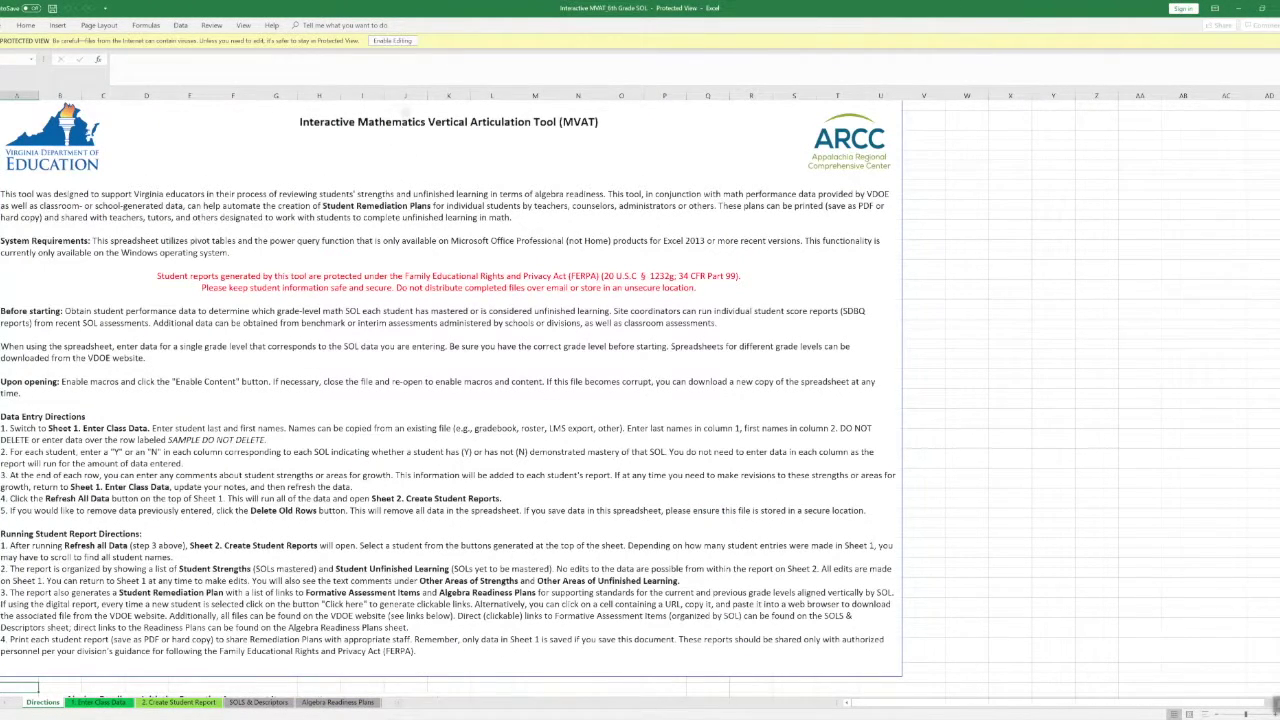
click(405, 42)
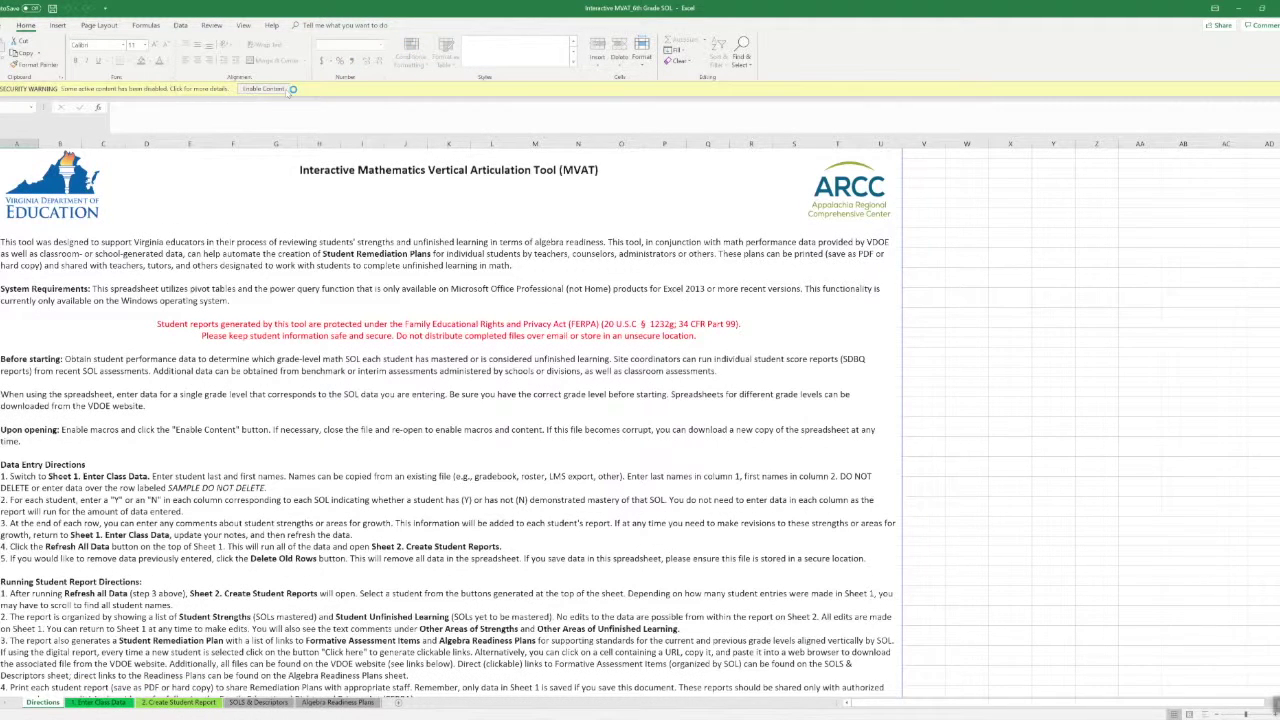
click(264, 88)
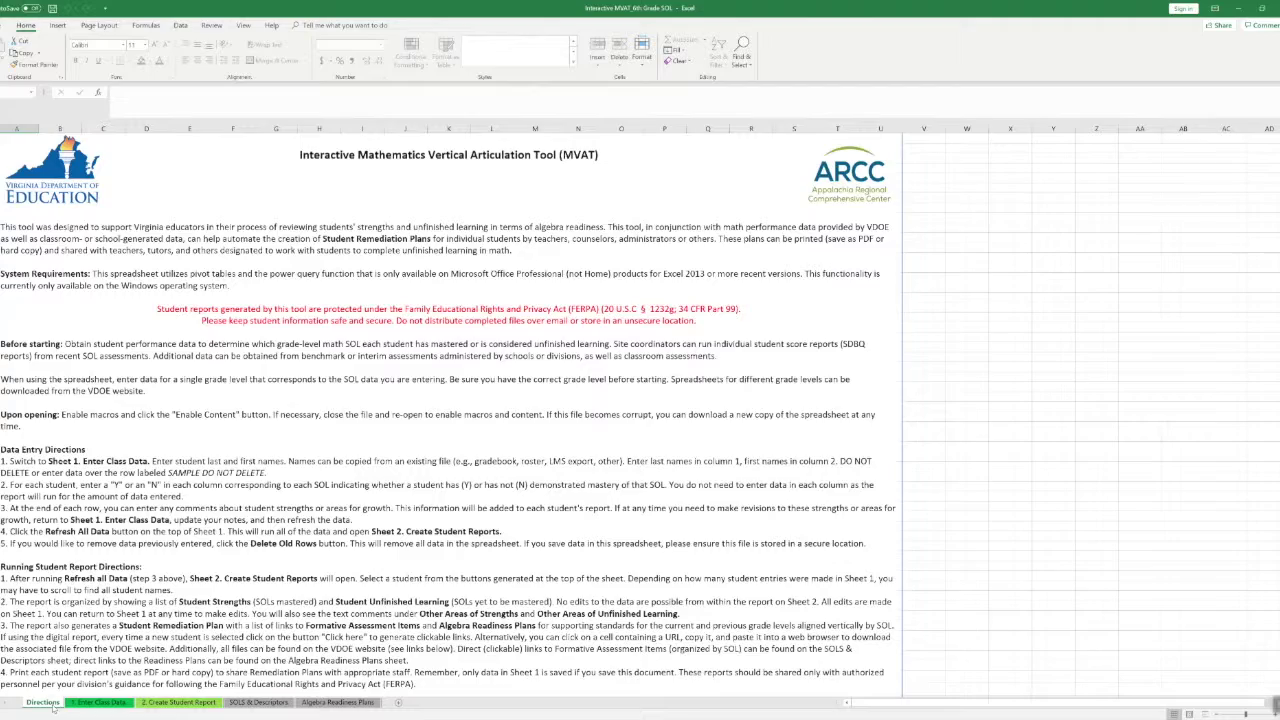
Step: Look over the Directions sheet, then switch to the 1. Enter Class Data sheet
scroll(252, 340, down, 1)
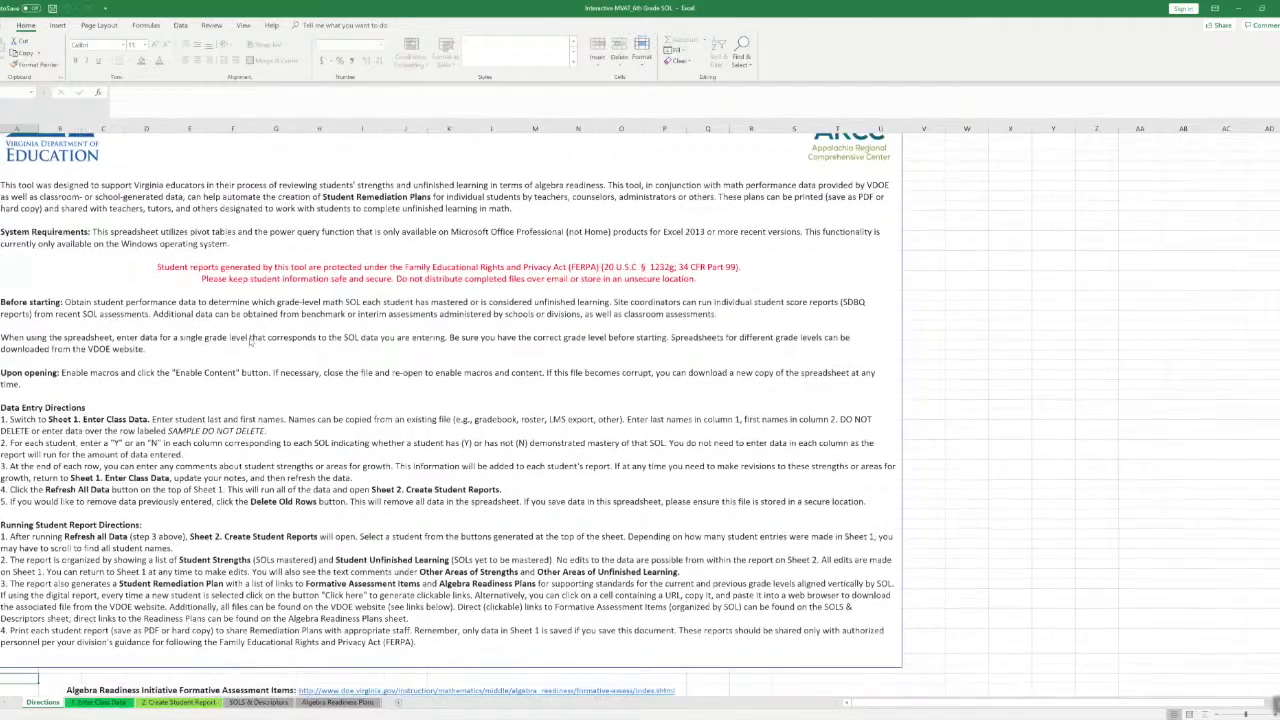
scroll(251, 340, up, 2)
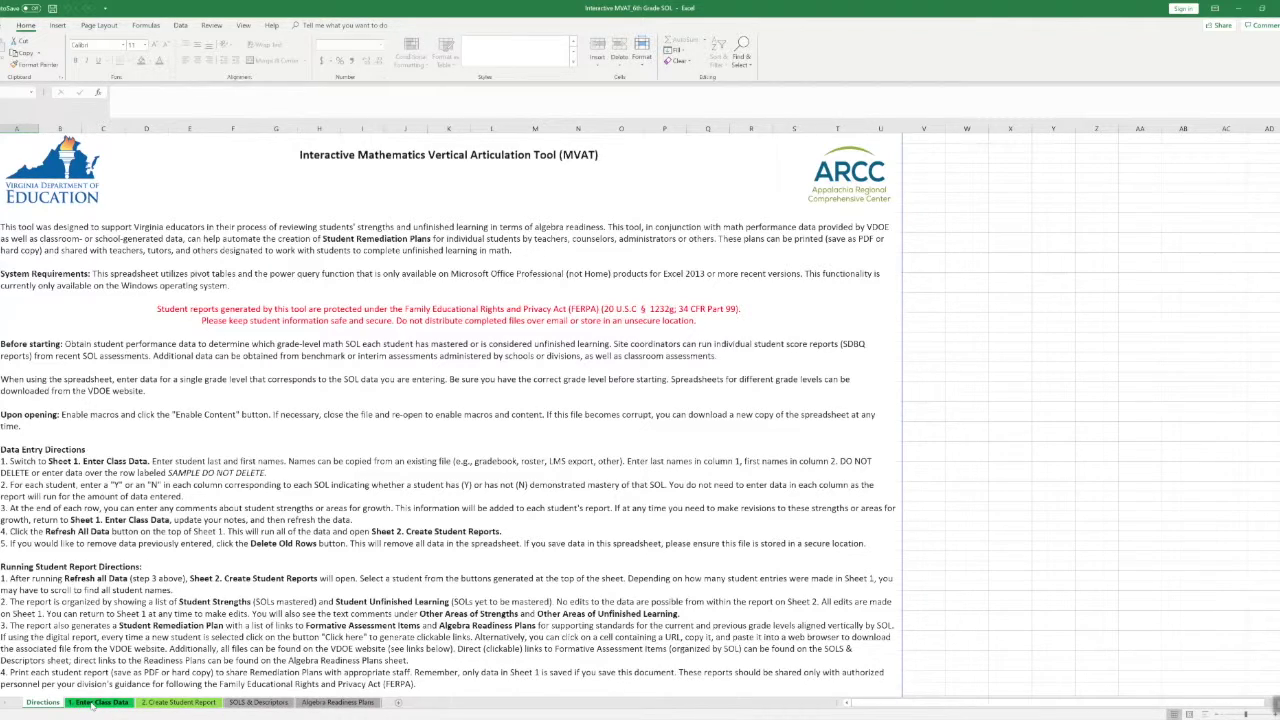
click(97, 703)
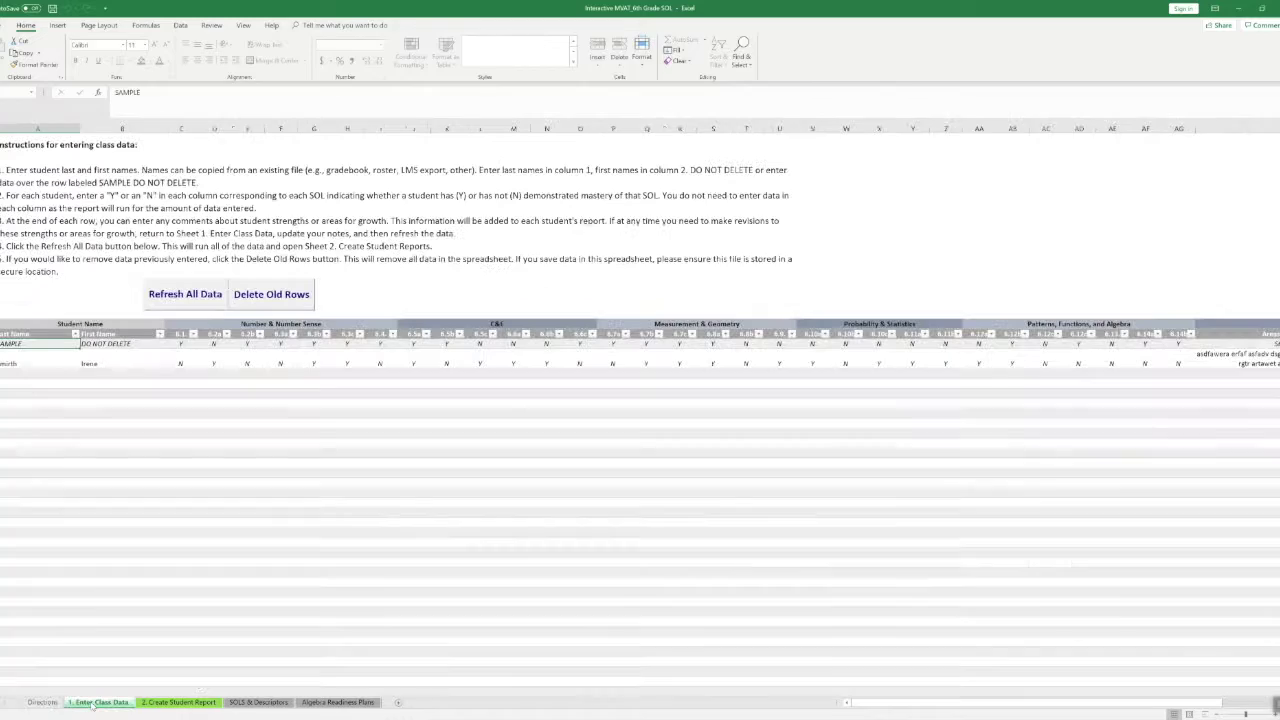
Step: Add a new row below smith with last name 'Student' and first name 'Student1'
click(49, 372)
text(Student1)
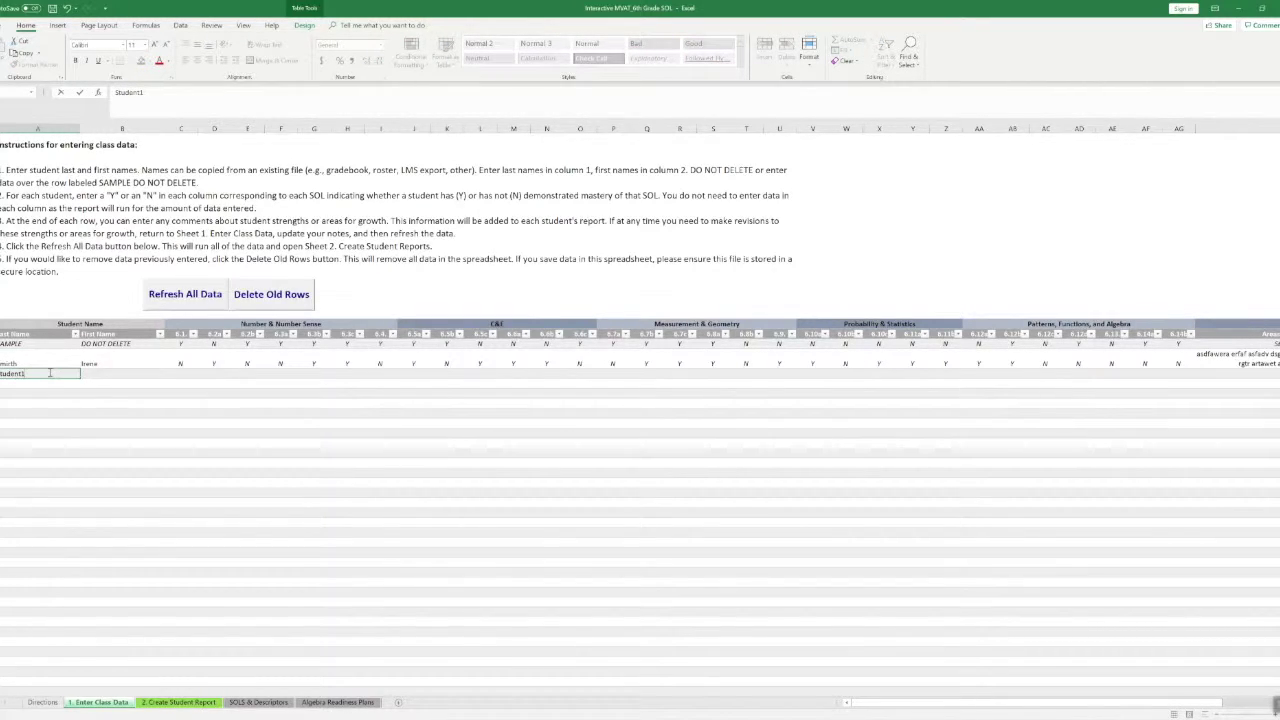
key(Tab)
text(Stude)
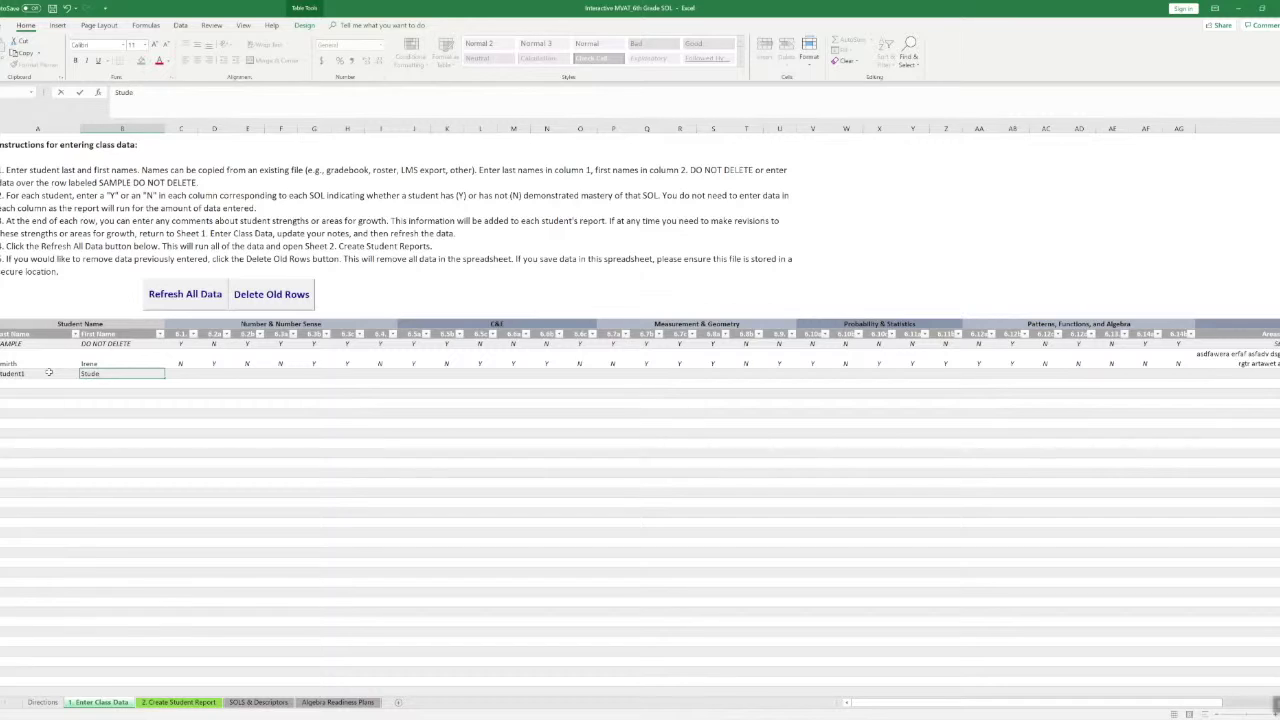
text(nt1)
key(Tab)
Step: Fill Student1's SOL columns with y/n mastery marks and type a strength note about decimals
text(y)
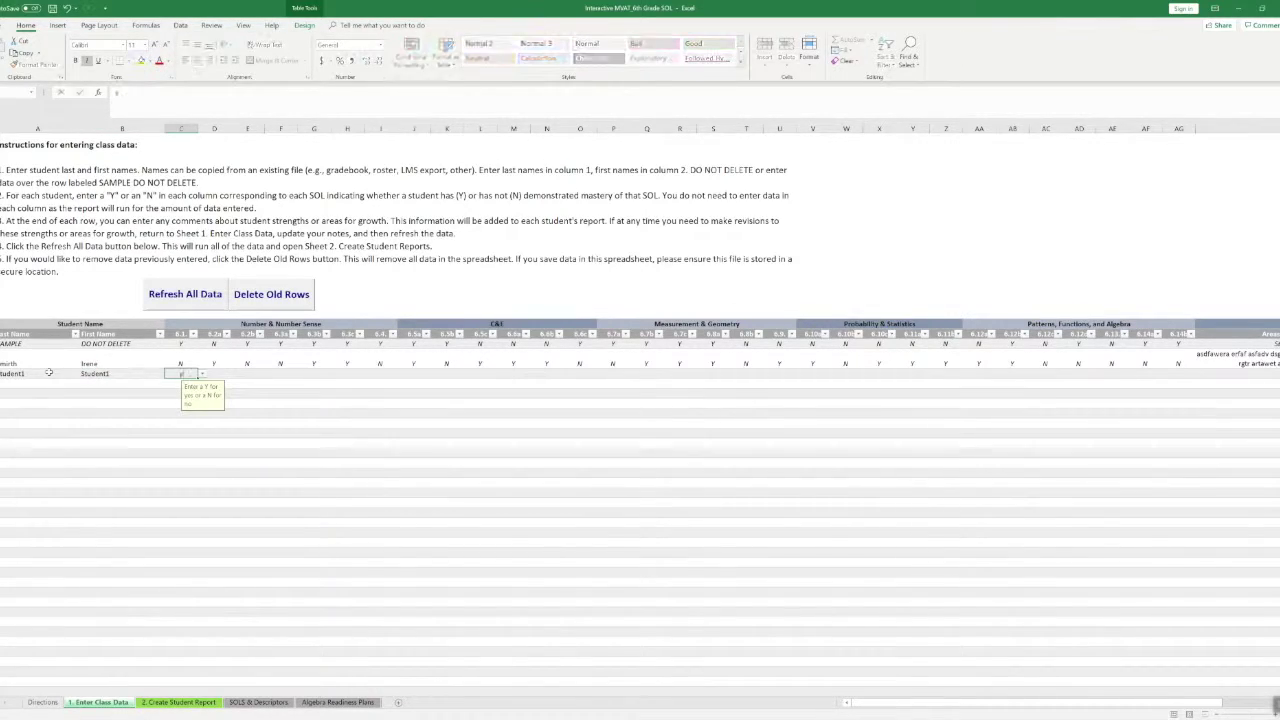
key(Tab)
text(n)
key(Tab)
text(y)
key(Tab)
text(y	y	)
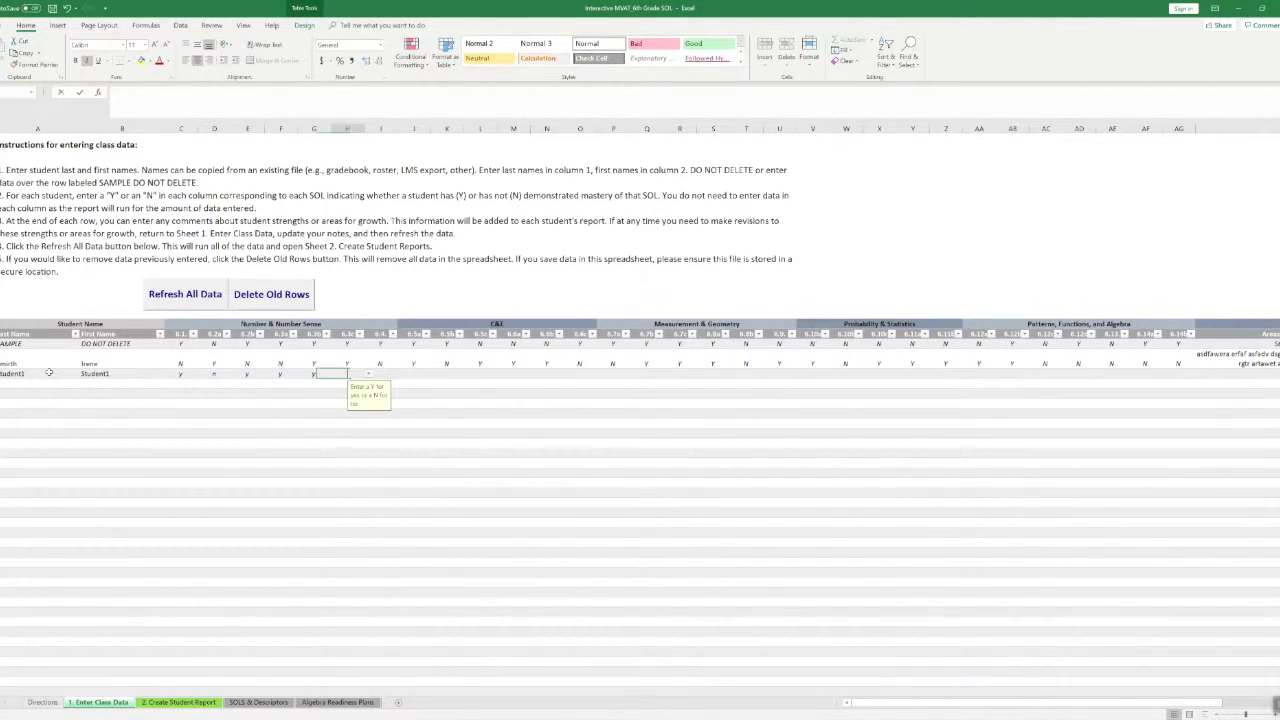
text(y	y	y	y)
key(Tab)
text(y)
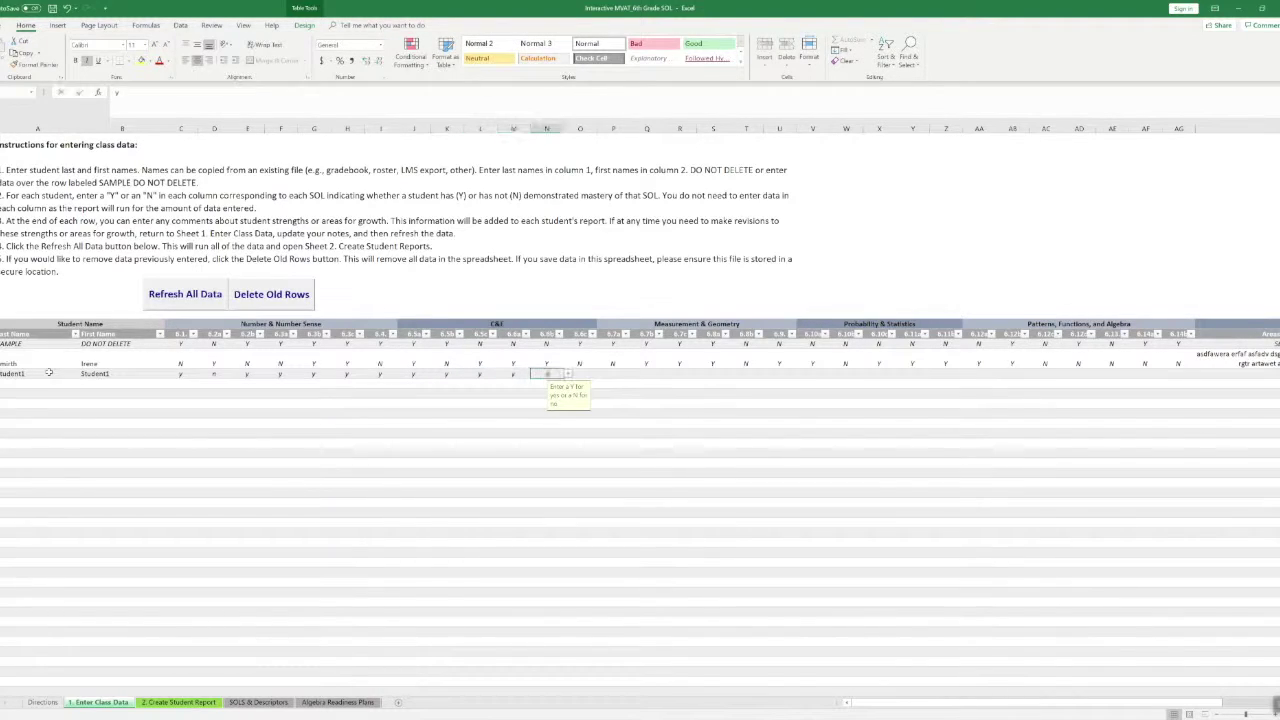
text(	y	y	y	n	n	n)
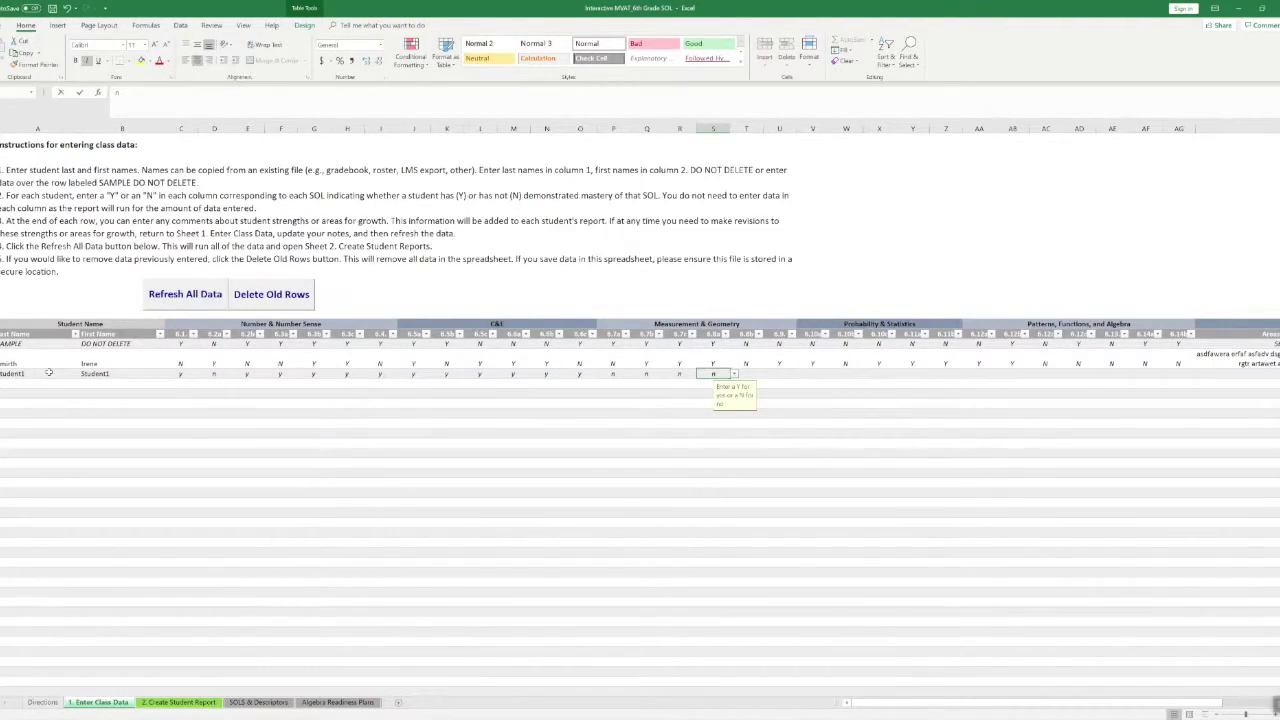
text(	n	n	y	n)
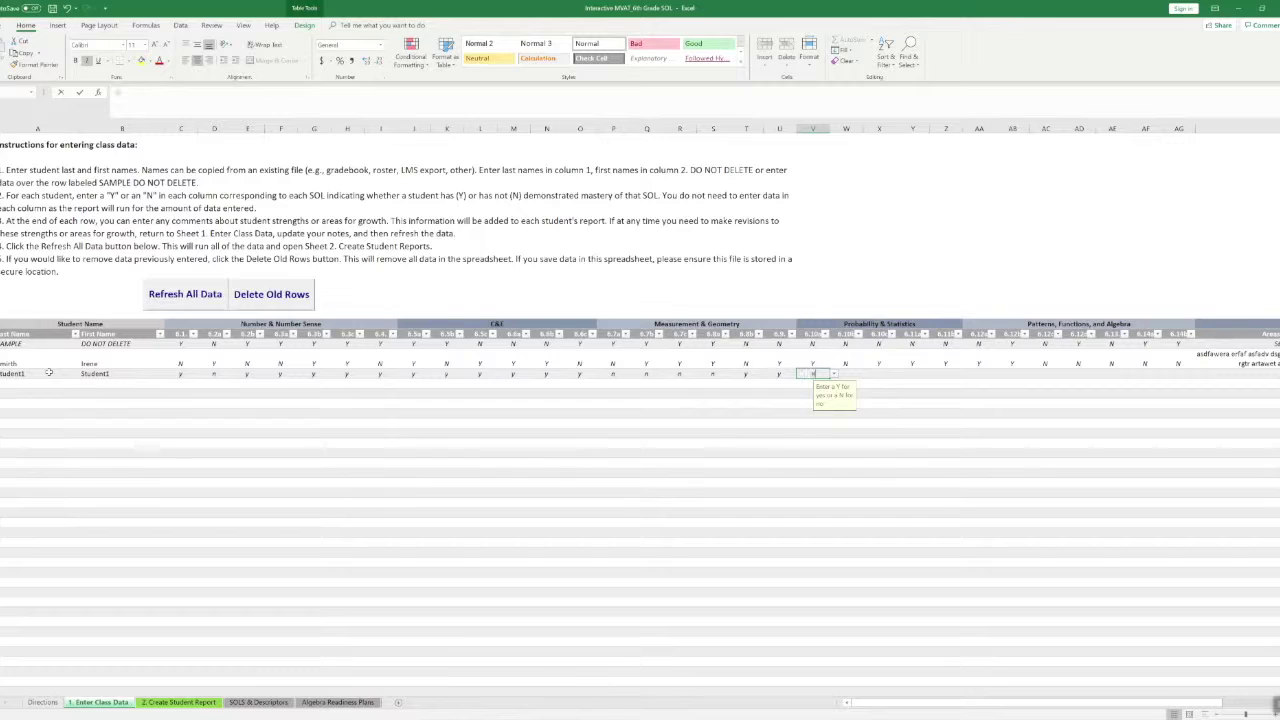
key(Tab)
text(y	y	y	y	y	y	n	y	n	n	n	)
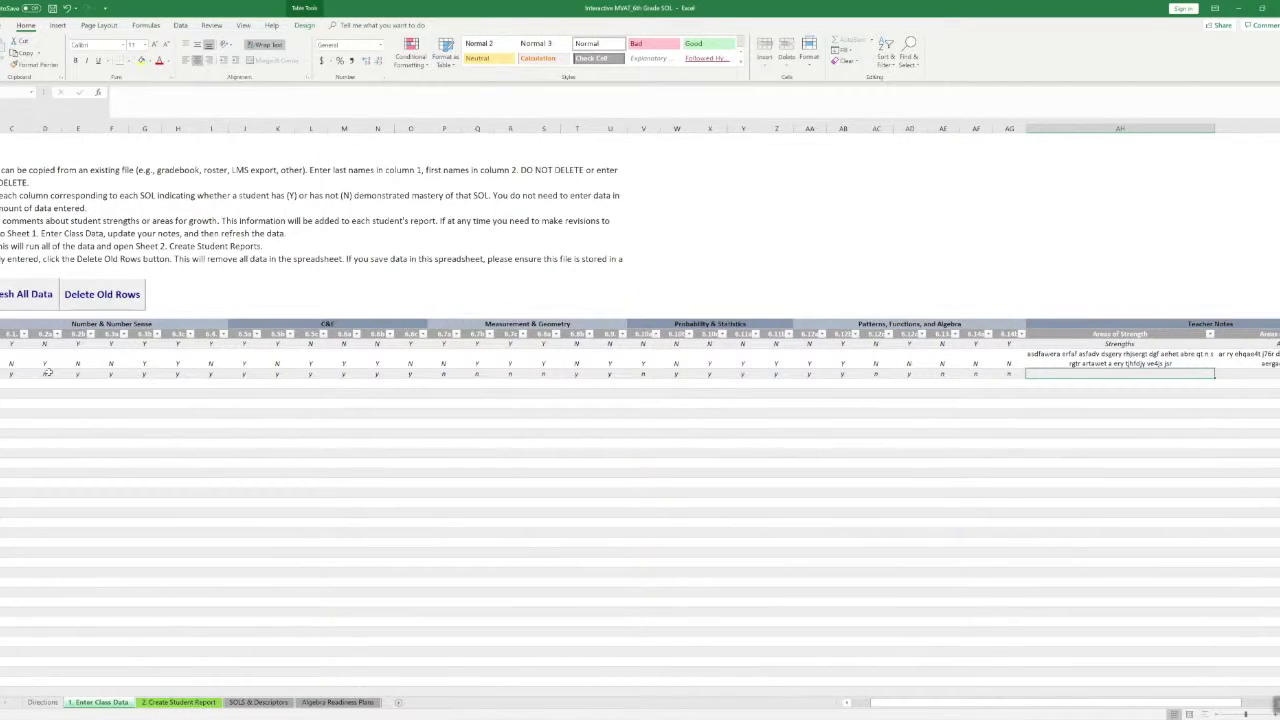
text(This stud)
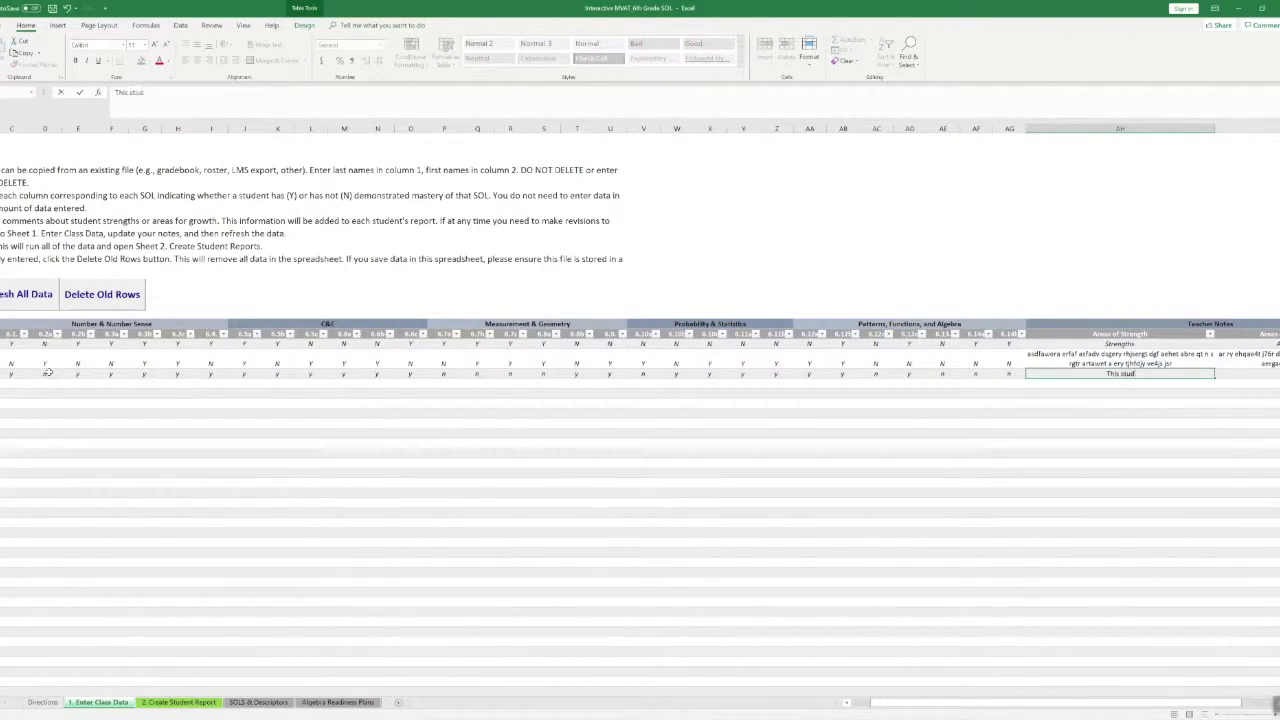
text(ent does )
text(well with ddcimals.)
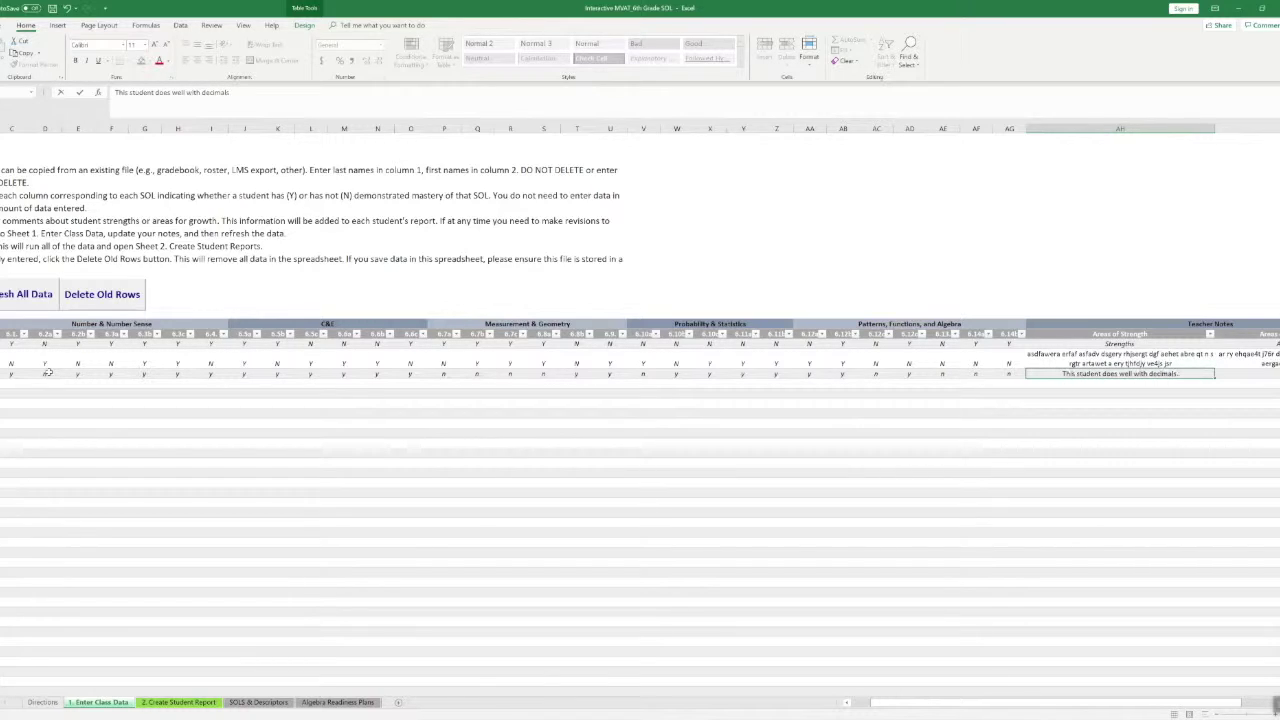
Step: Add the unfinished-learning note 'This student struggles with fractions when they are in equations.'
key(Tab)
text(Thi)
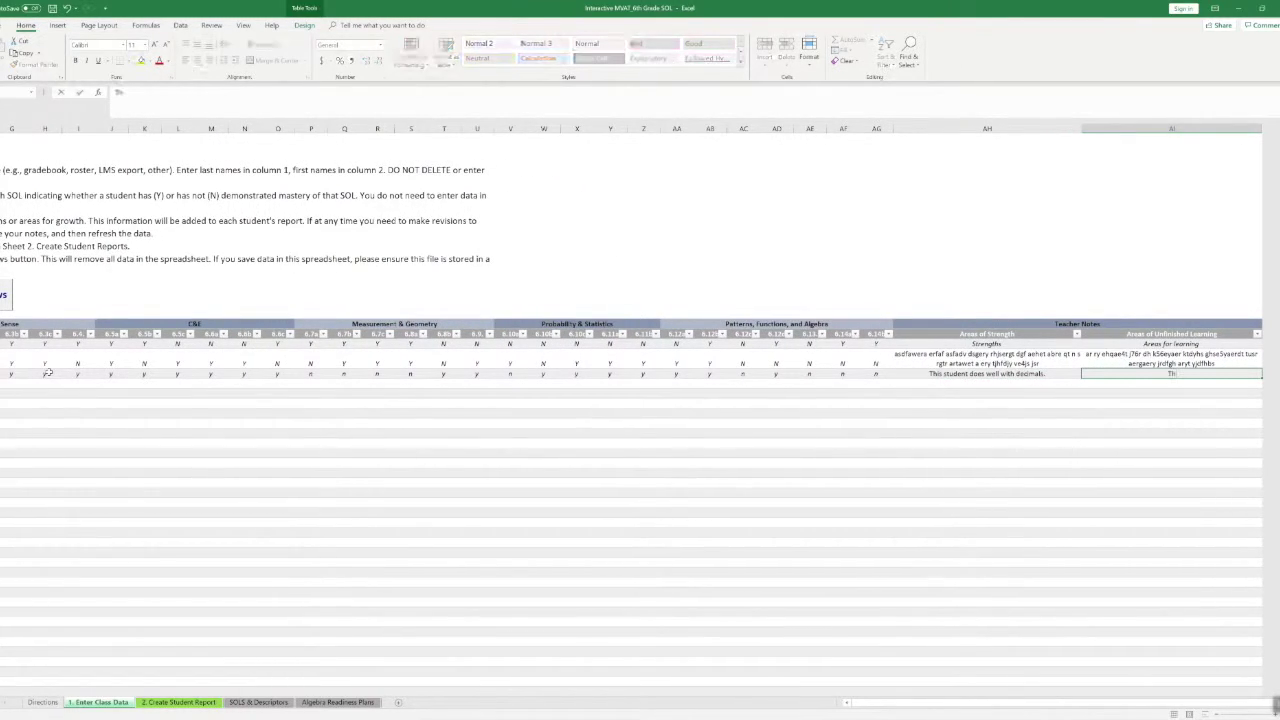
text(s student stru)
text(ggles with fracti)
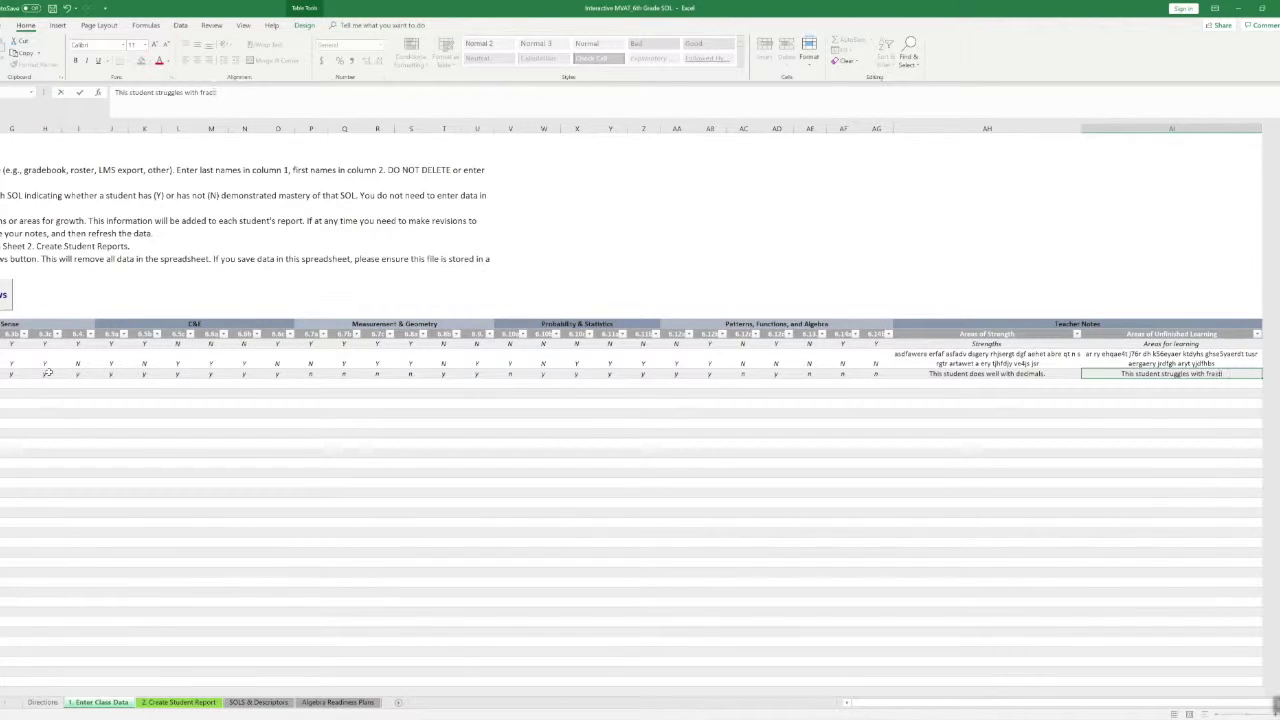
text(ons when they are in equations.)
key(Return)
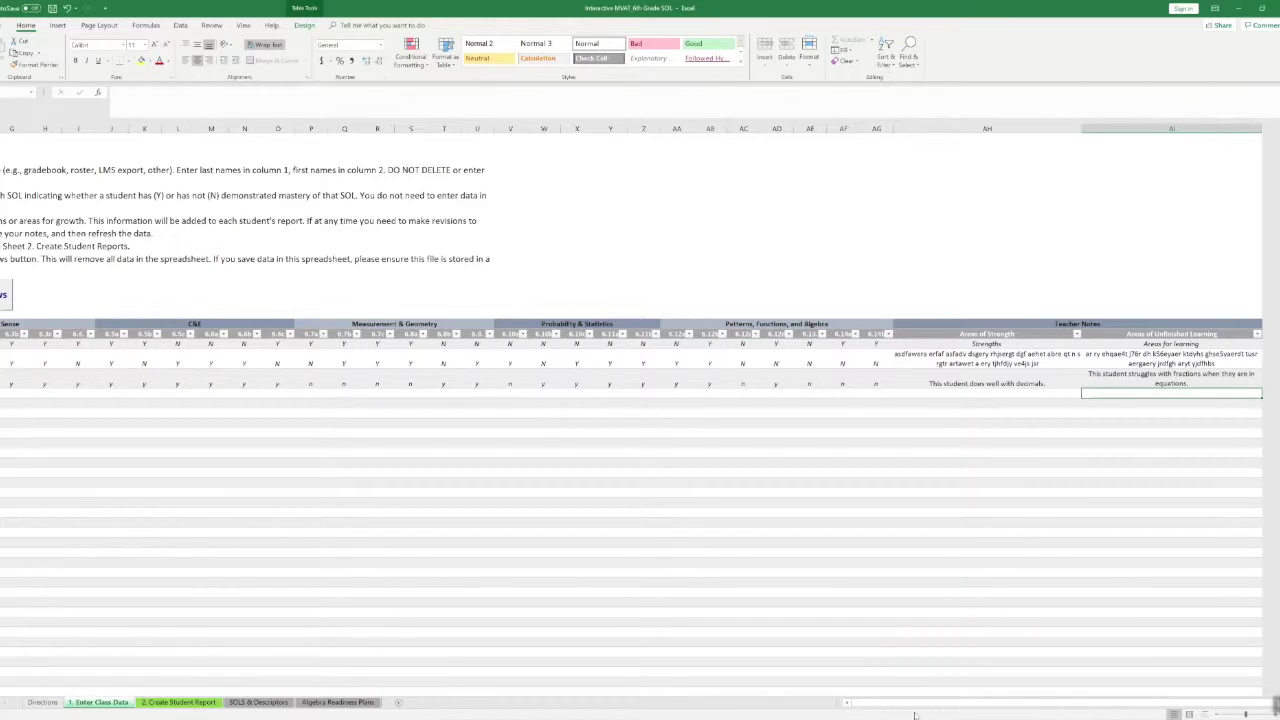
click(945, 708)
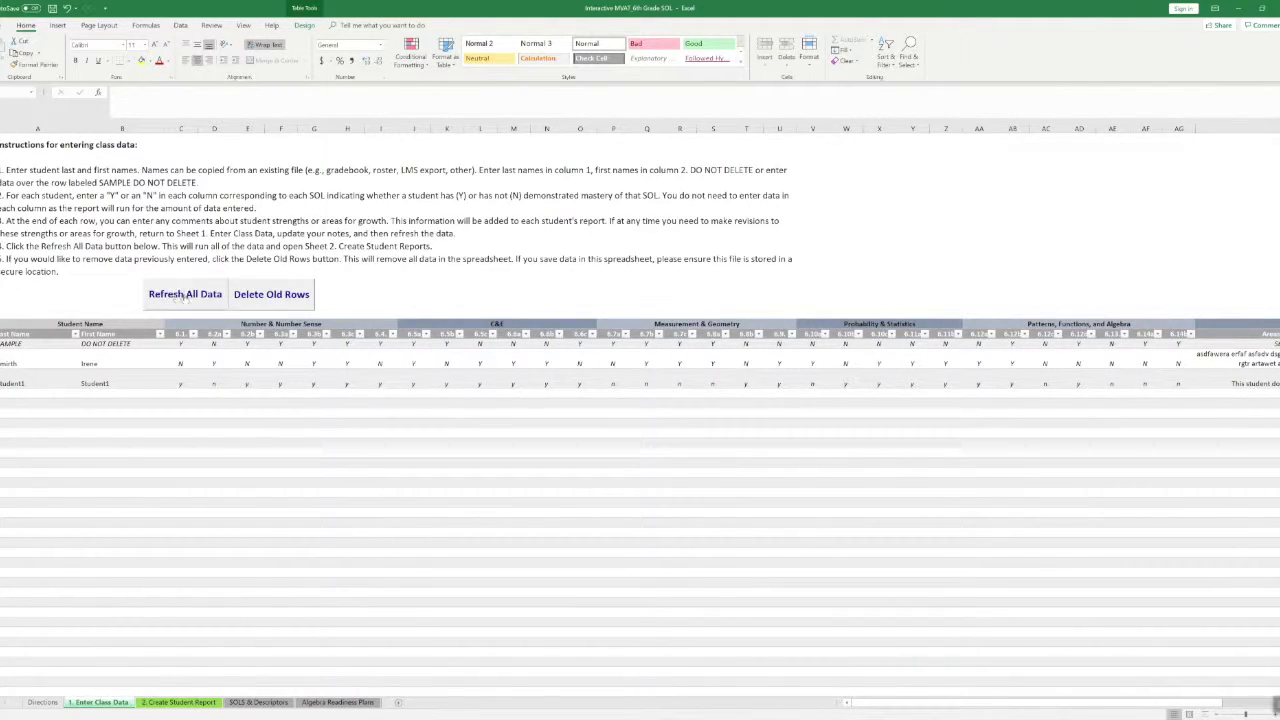
Step: Refresh all data and display Student1's report on the Create Student Report sheet
click(185, 295)
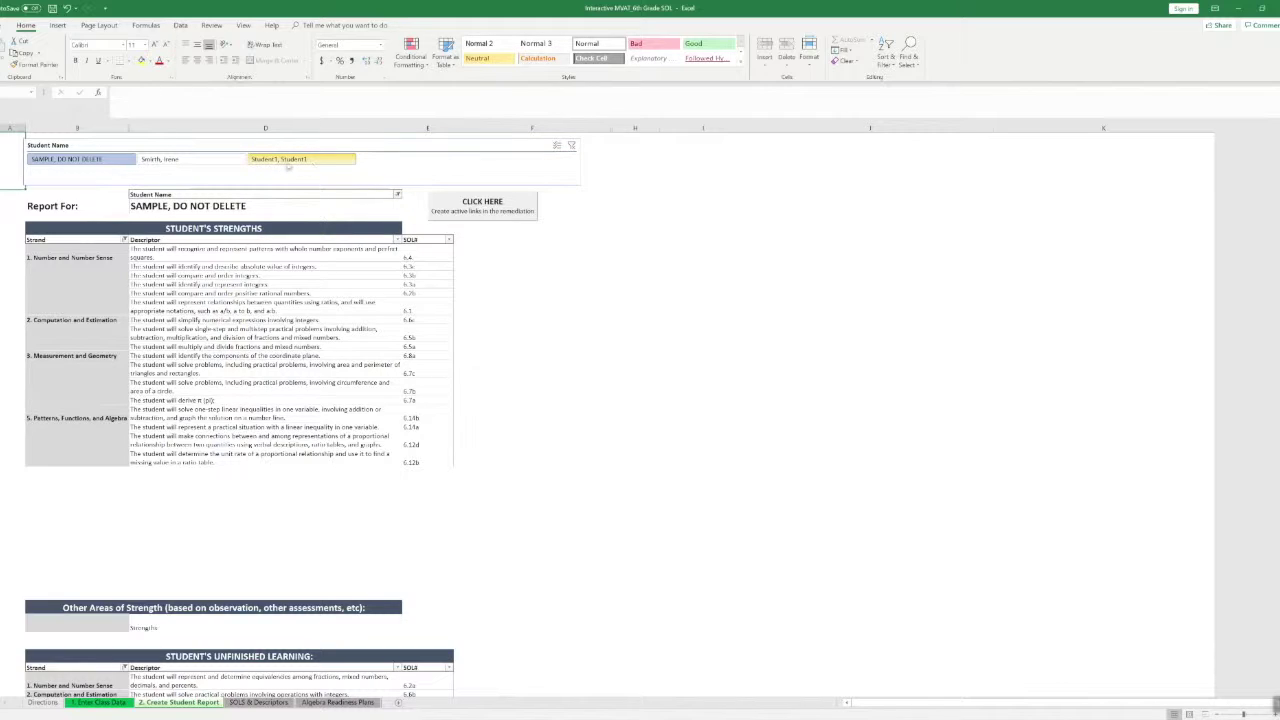
click(310, 160)
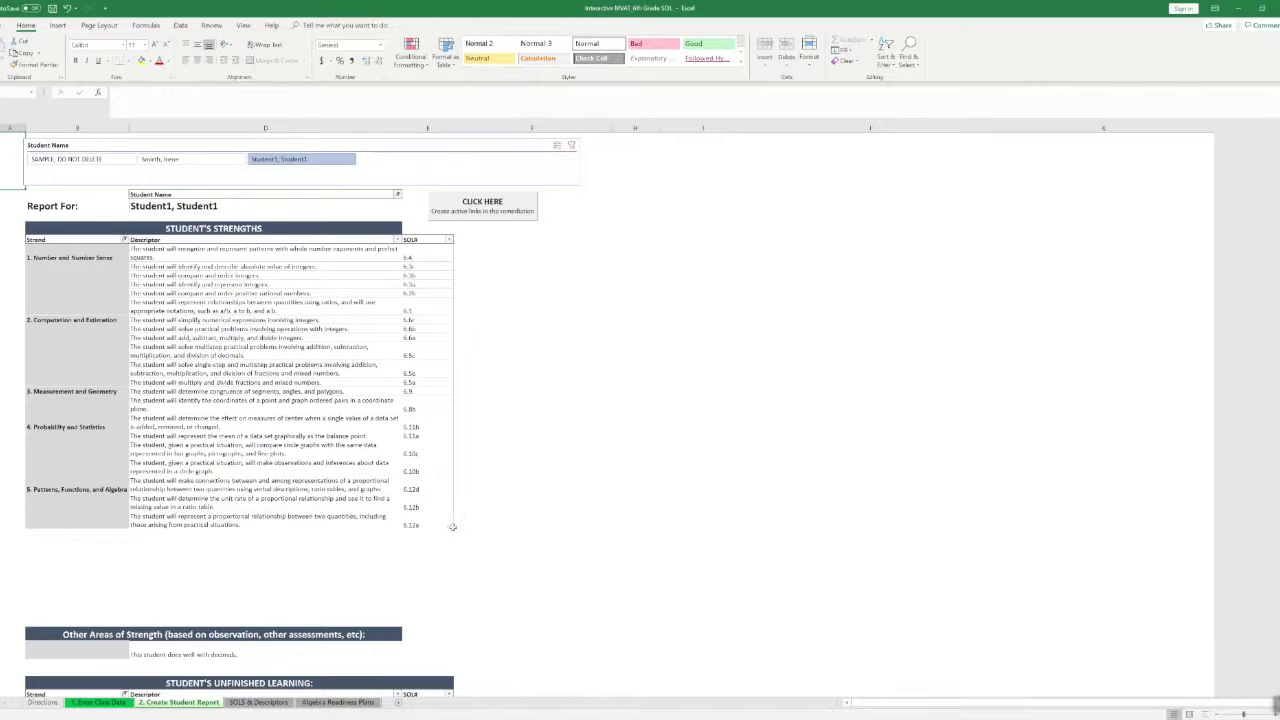
Step: Copy the Picture Perfect plan's document link from the Student Remediation Plan table
scroll(460, 530, down, 2)
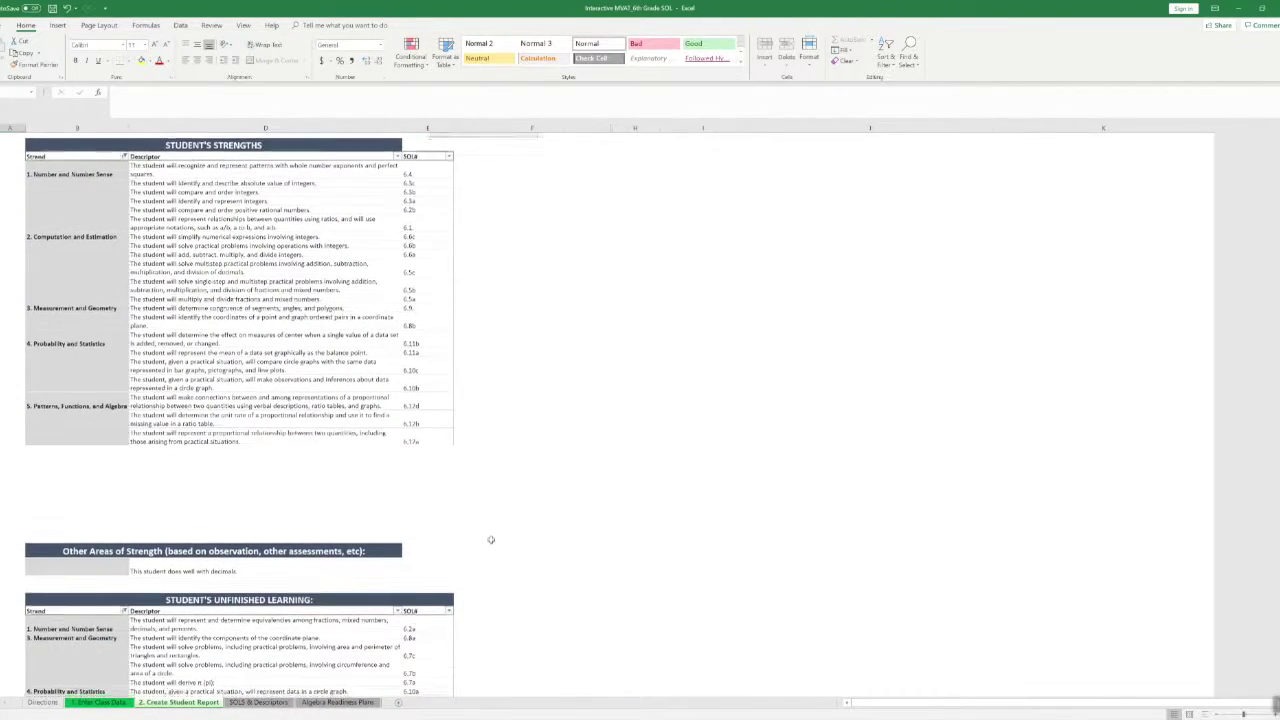
scroll(486, 520, down, 2)
scroll(483, 505, down, 2)
scroll(483, 502, down, 3)
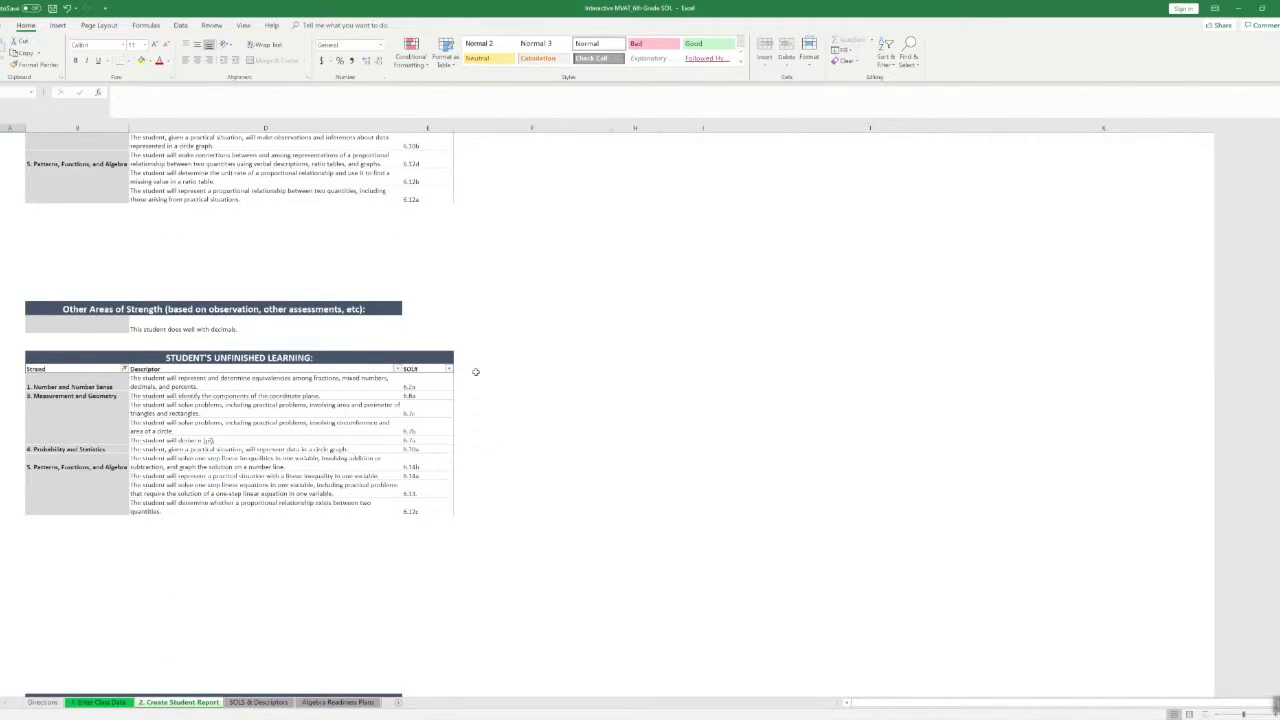
scroll(479, 494, down, 3)
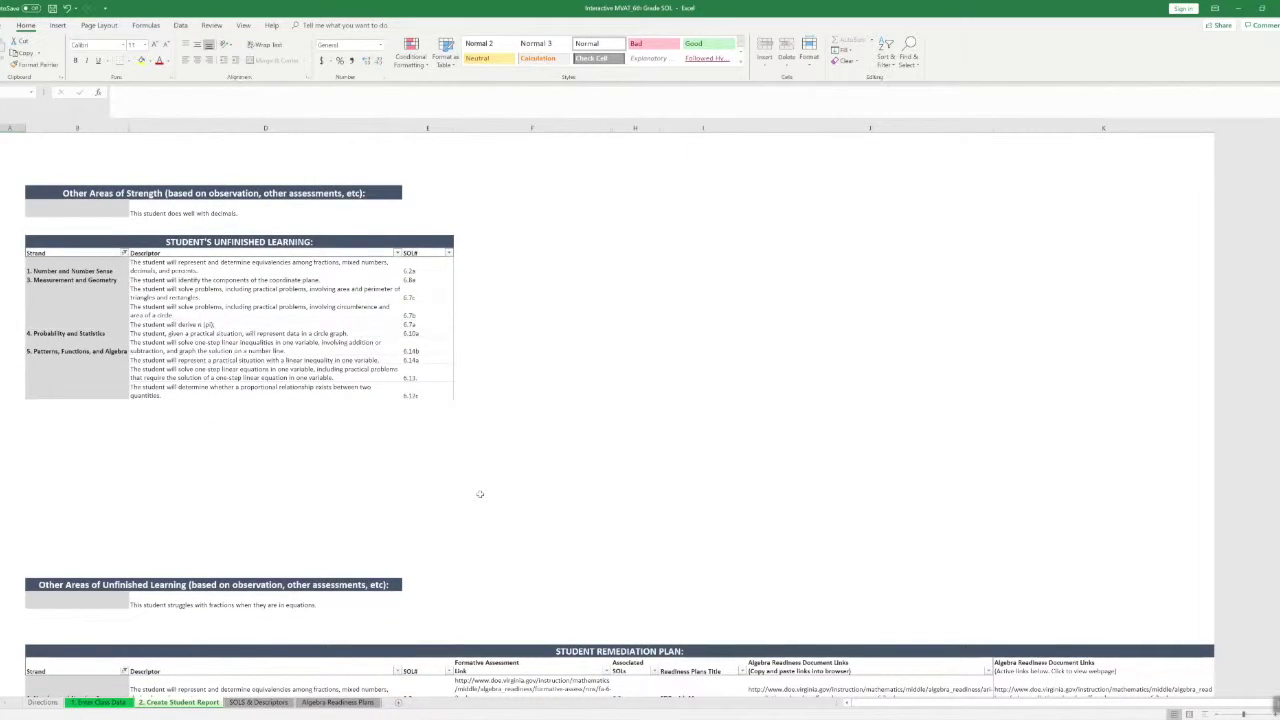
scroll(479, 494, down, 3)
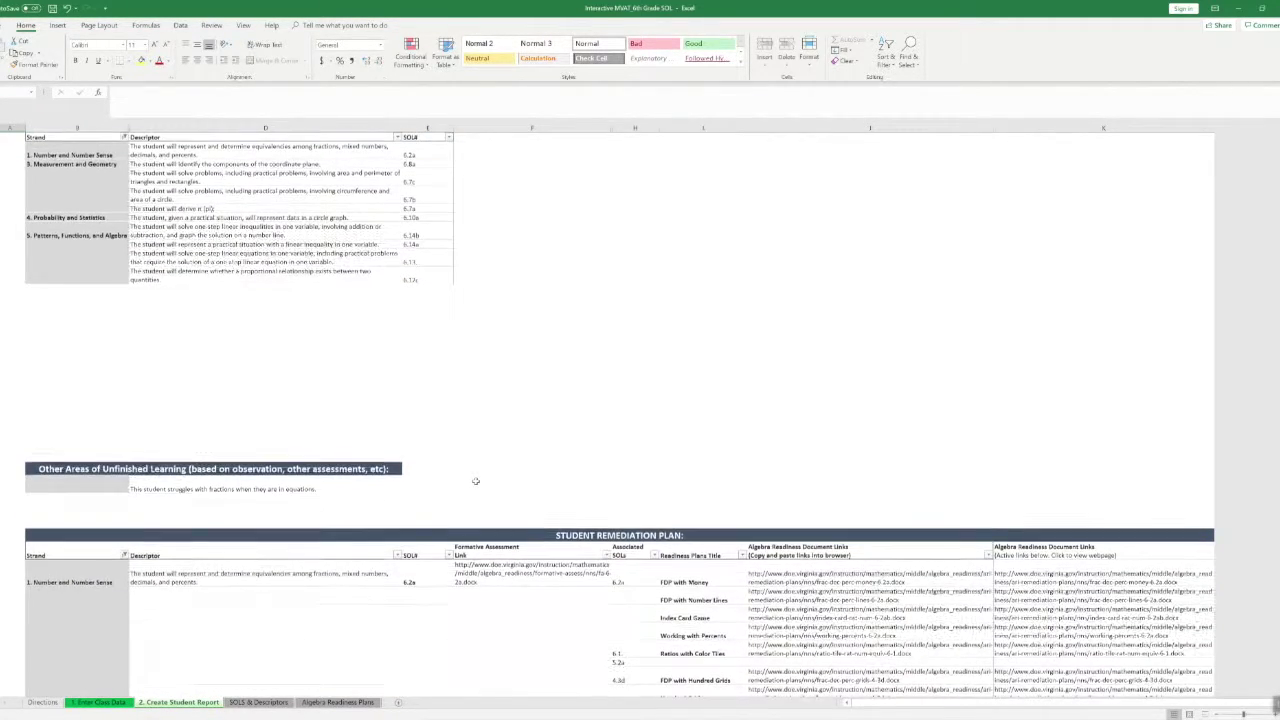
scroll(477, 488, down, 4)
scroll(470, 494, down, 1)
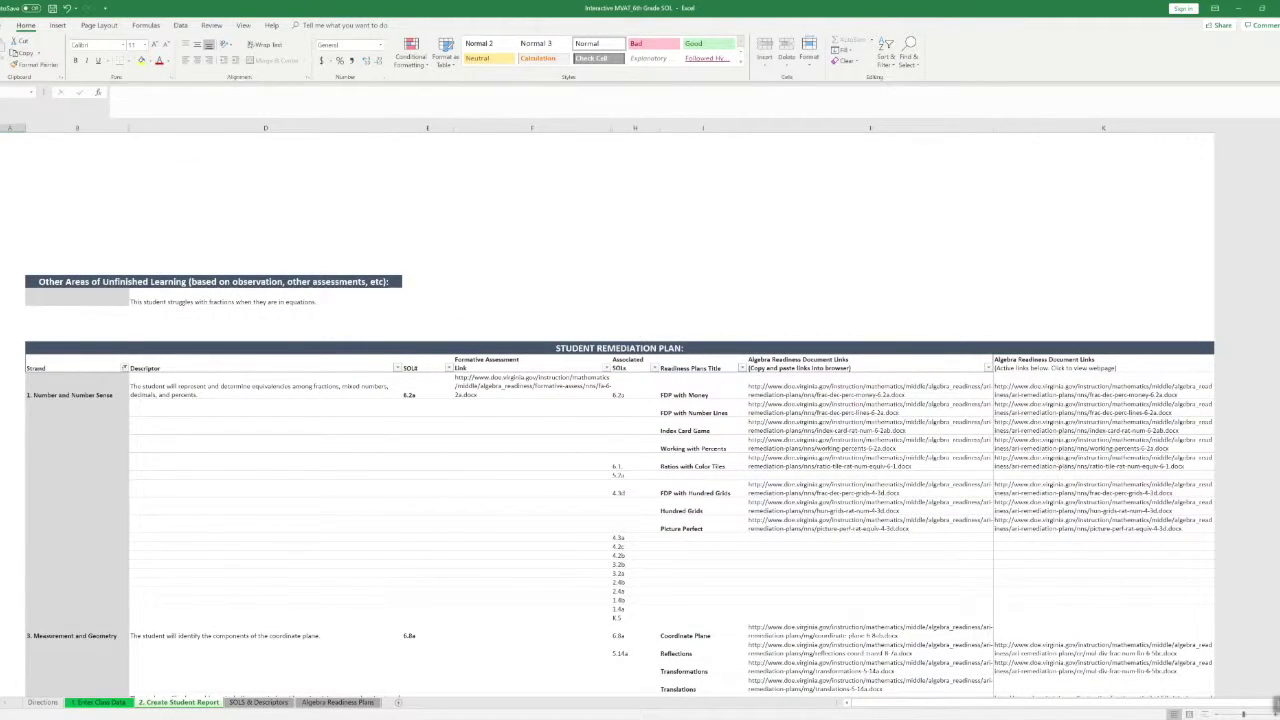
scroll(1060, 497, down, 1)
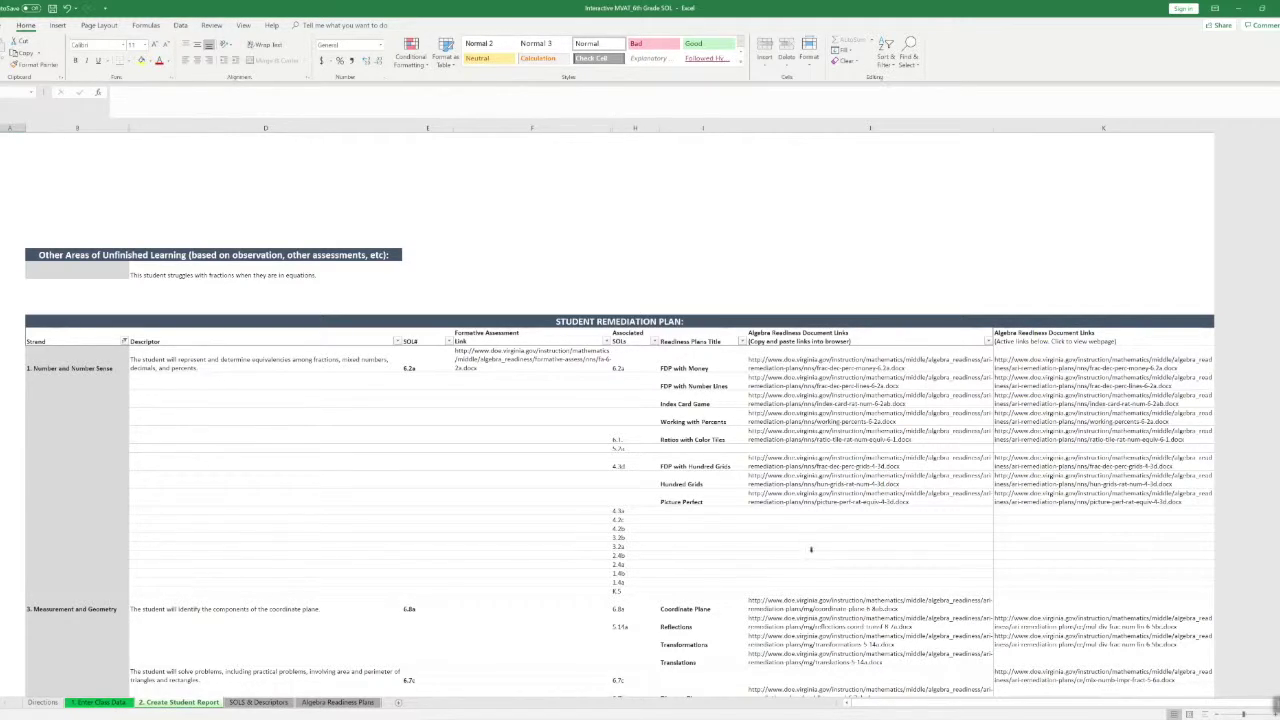
click(796, 502)
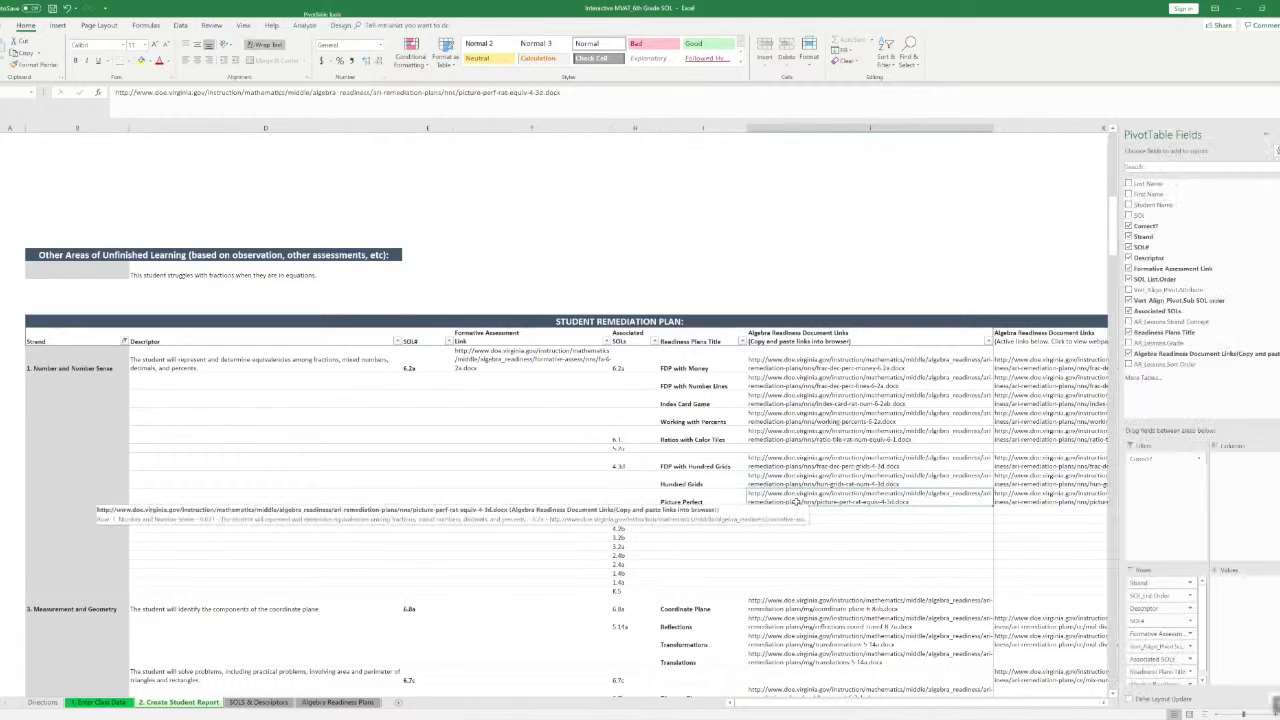
right_click(796, 503)
click(825, 535)
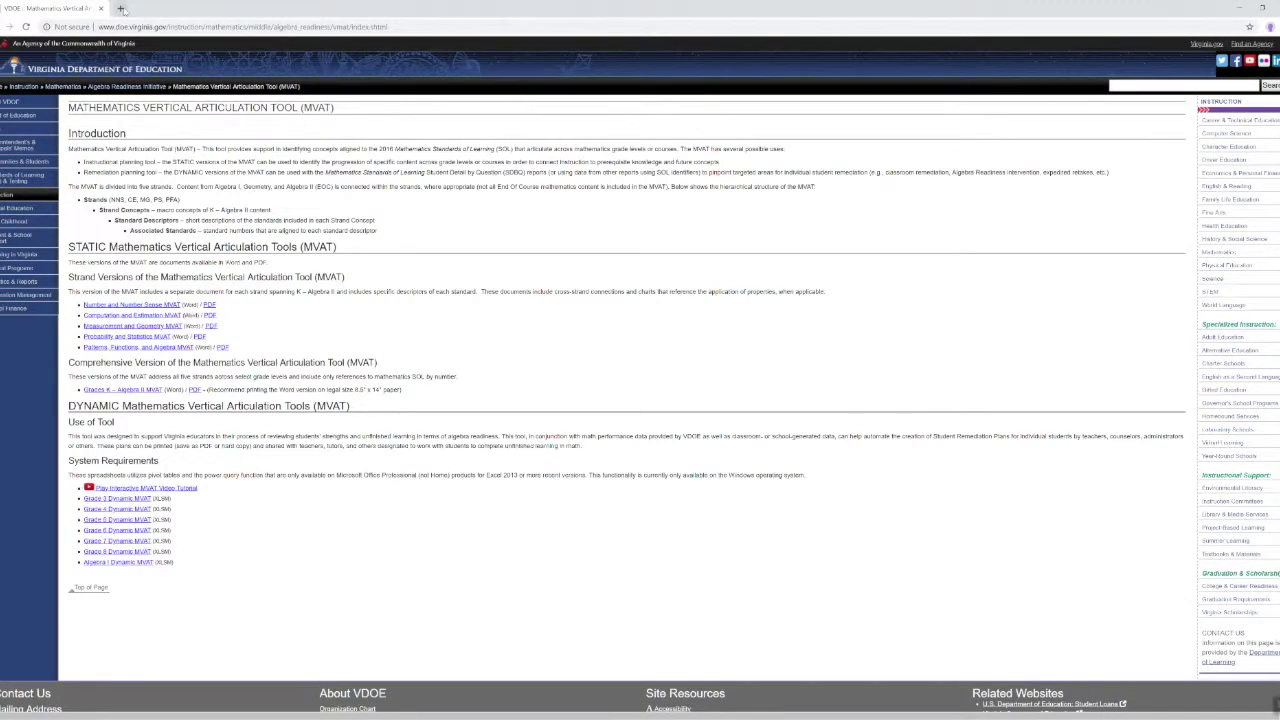
Step: Download the Picture Perfect plan via the copied link in a new Chrome tab and open it
click(120, 8)
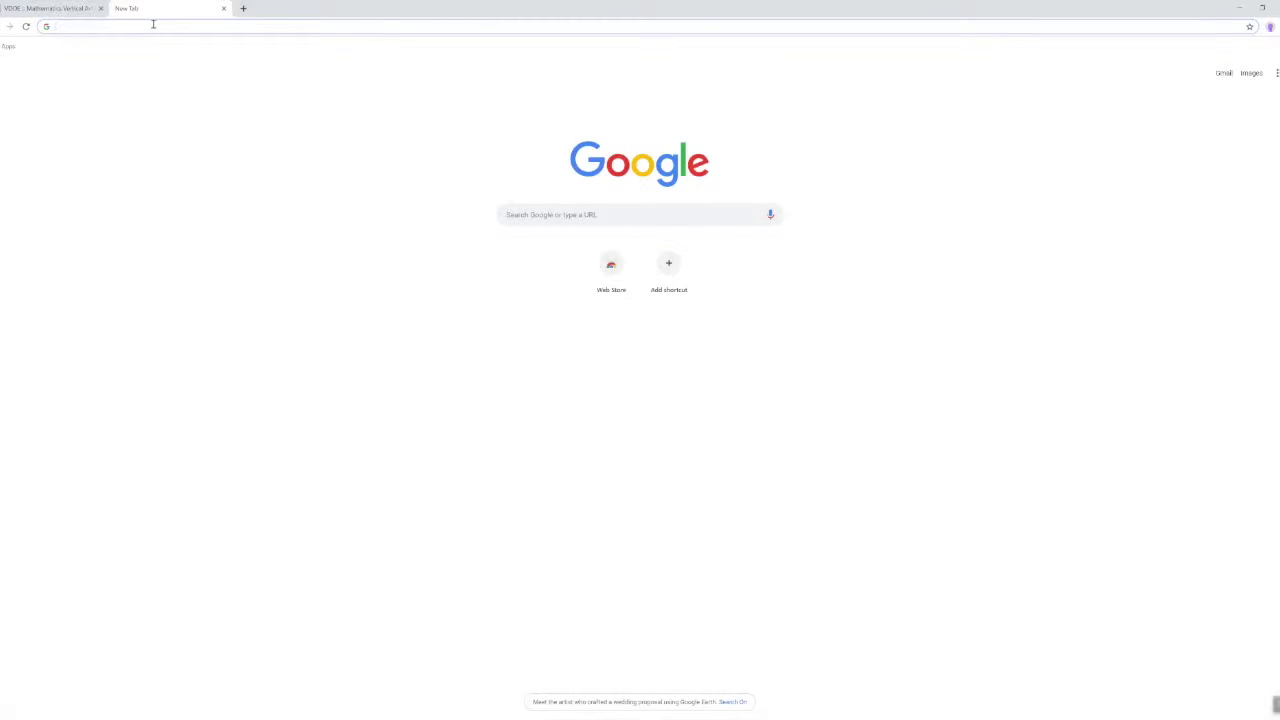
text(http://www.doe.virginia.gov/instruction/mathematics/middle/algebra_readiness/ari-remediation-plans/nns/picture-perf-rat-equiv-4-3d.docx)
key(Return)
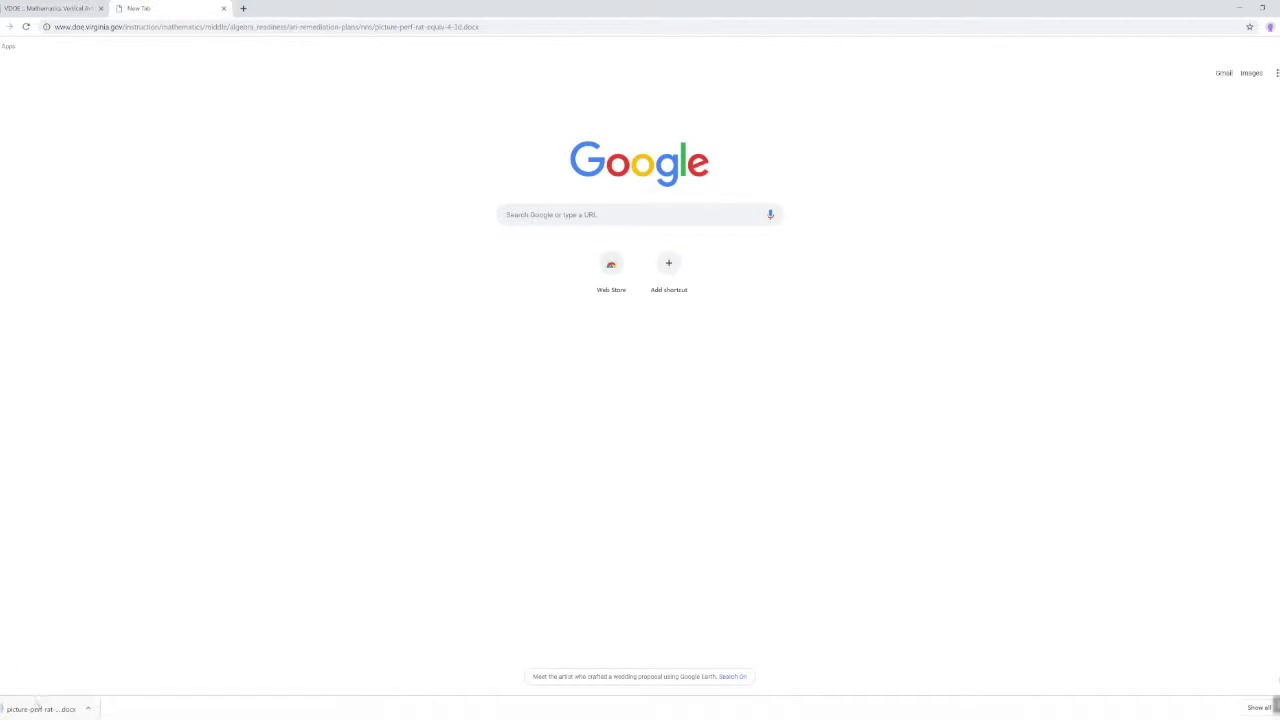
click(33, 710)
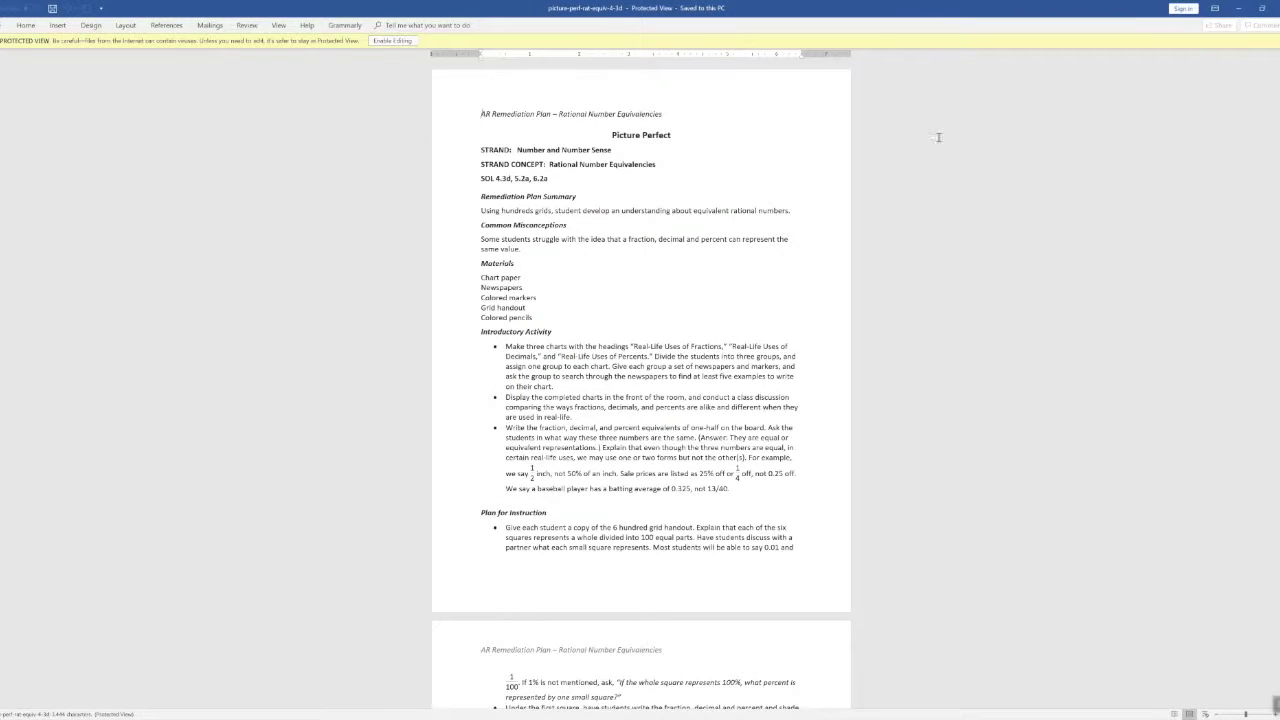
Step: Read the Picture Perfect plan in Word down to its reflection section, then return to Excel
scroll(700, 156, down, 2)
scroll(694, 171, down, 1)
scroll(686, 214, down, 1)
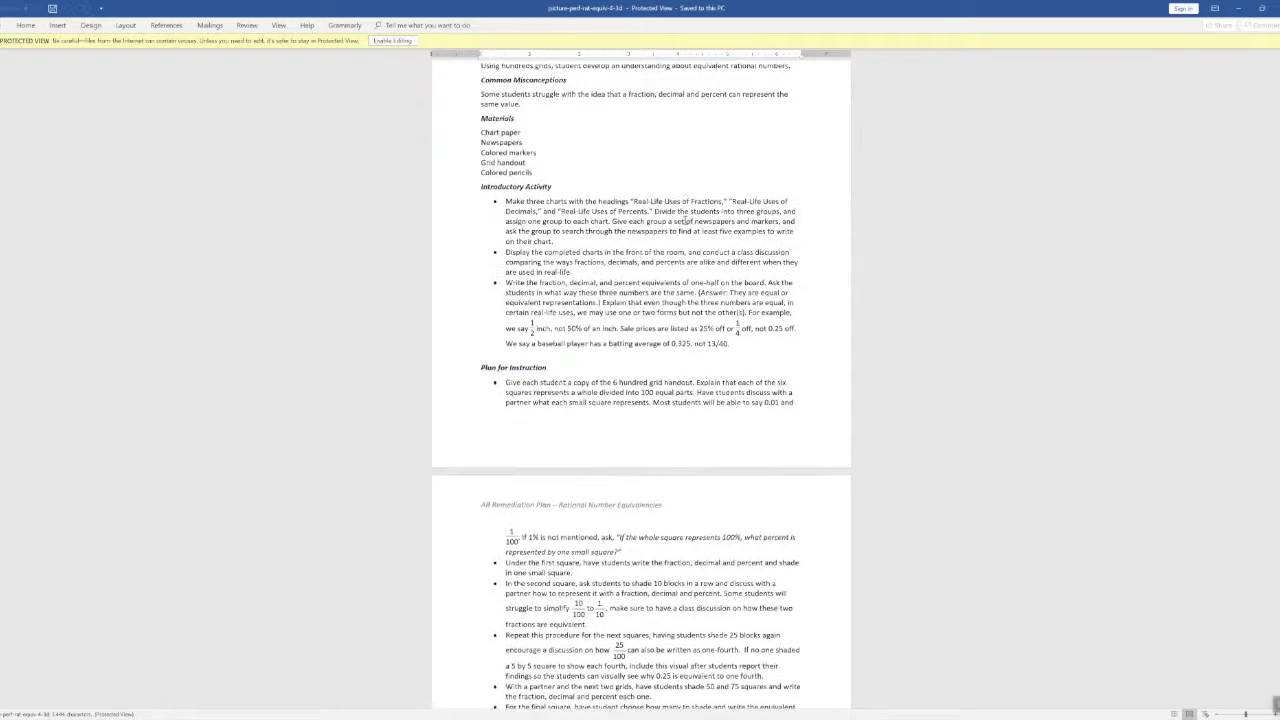
scroll(685, 217, down, 1)
scroll(884, 303, down, 1)
scroll(884, 303, down, 2)
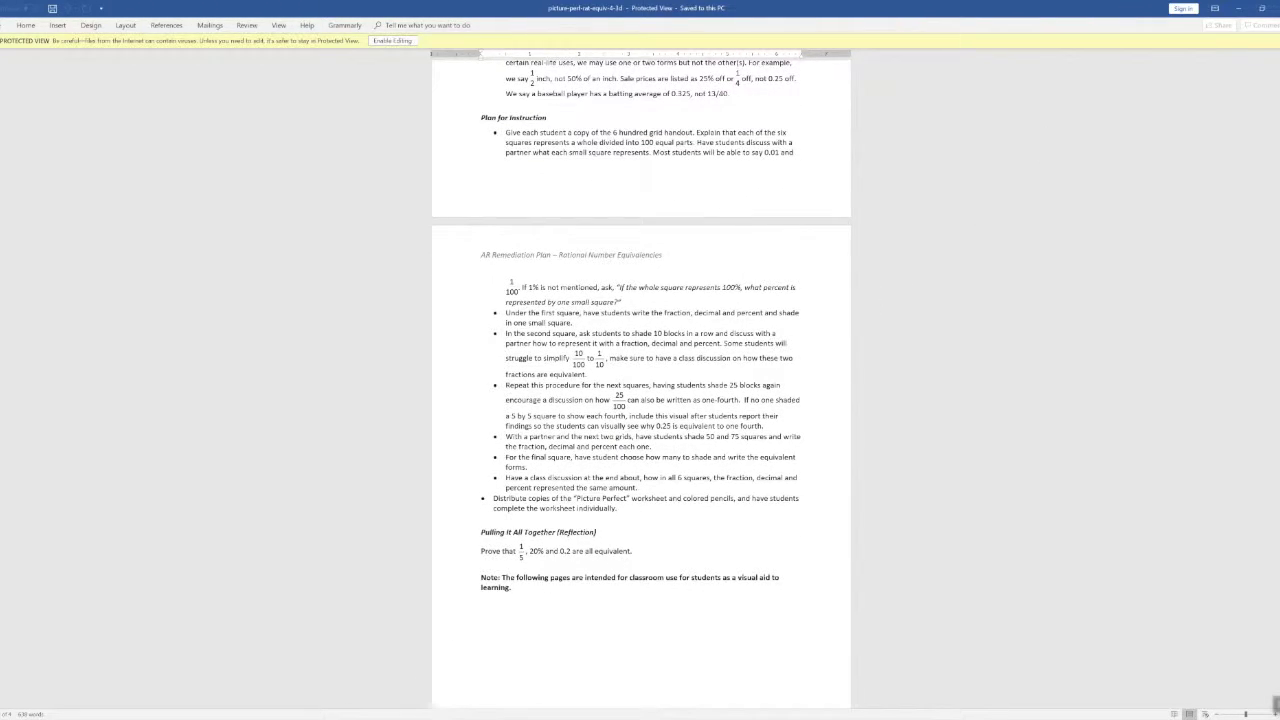
key(alt+Tab)
Step: Scroll back up to the Student Name slicer and Student's Strengths table of Student1's report
scroll(436, 575, up, 1)
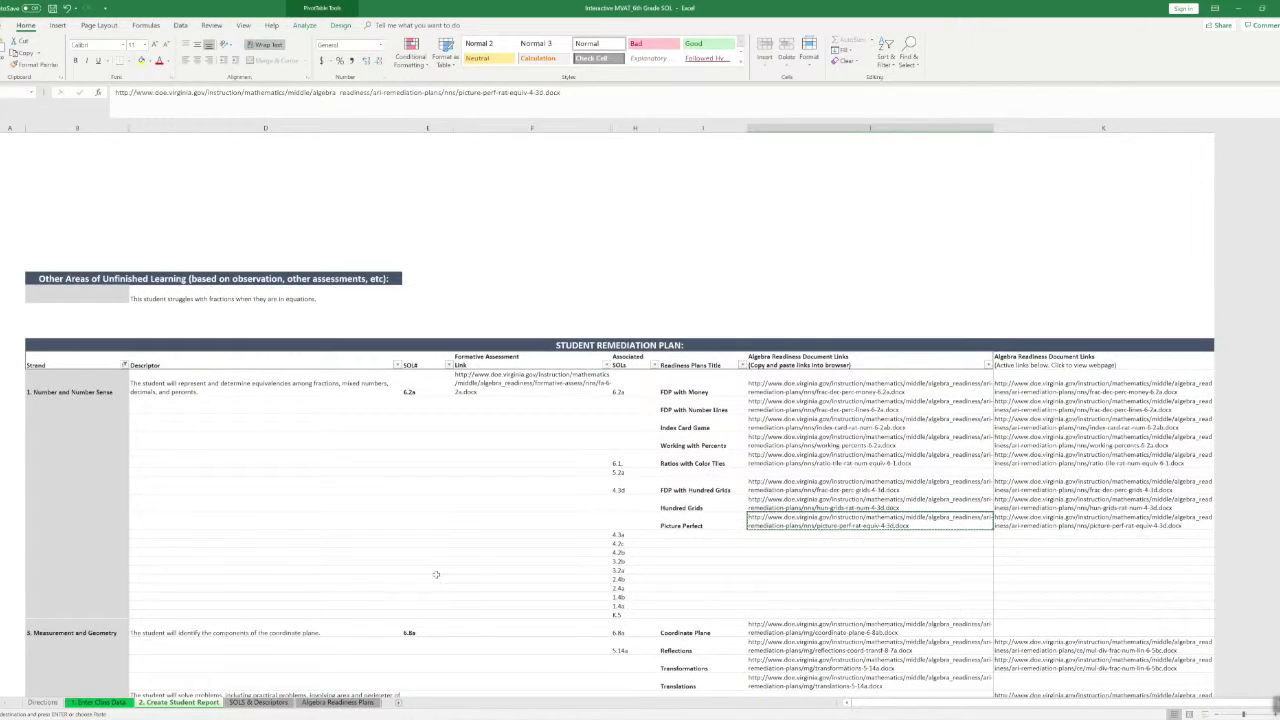
scroll(436, 575, up, 3)
scroll(436, 575, up, 1)
scroll(436, 575, up, 3)
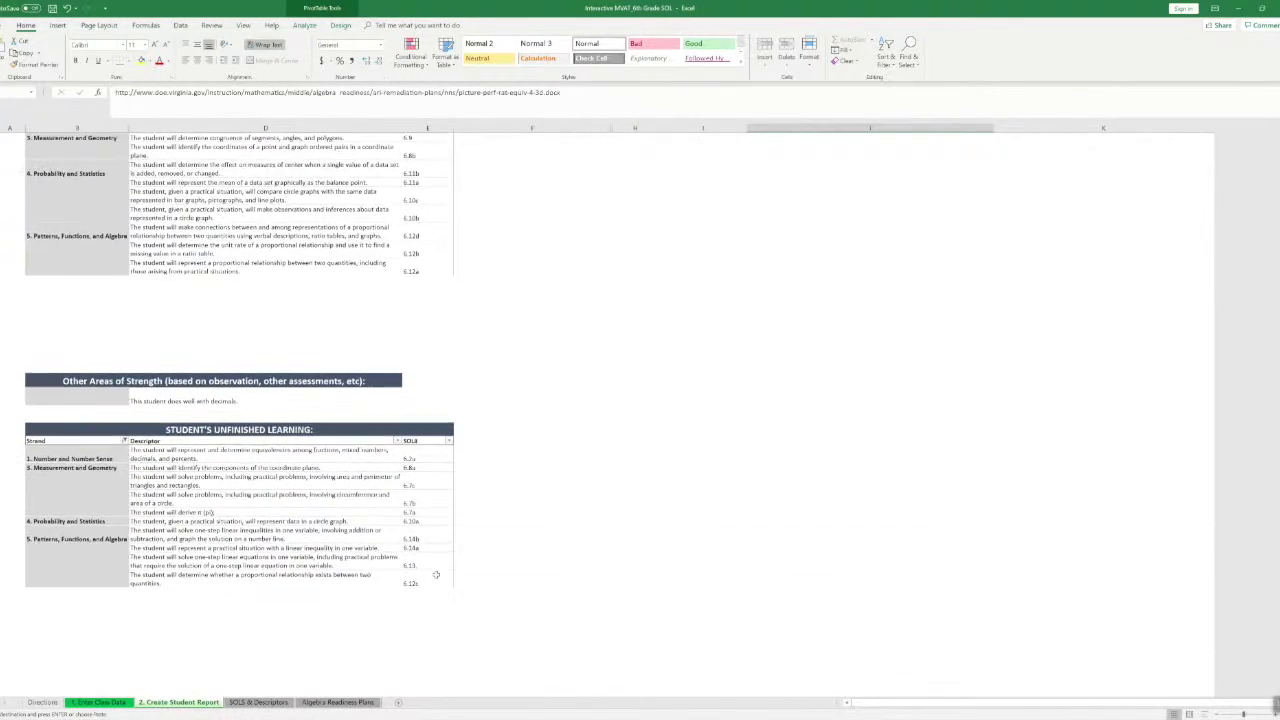
scroll(436, 575, up, 3)
scroll(436, 575, up, 1)
scroll(436, 575, up, 2)
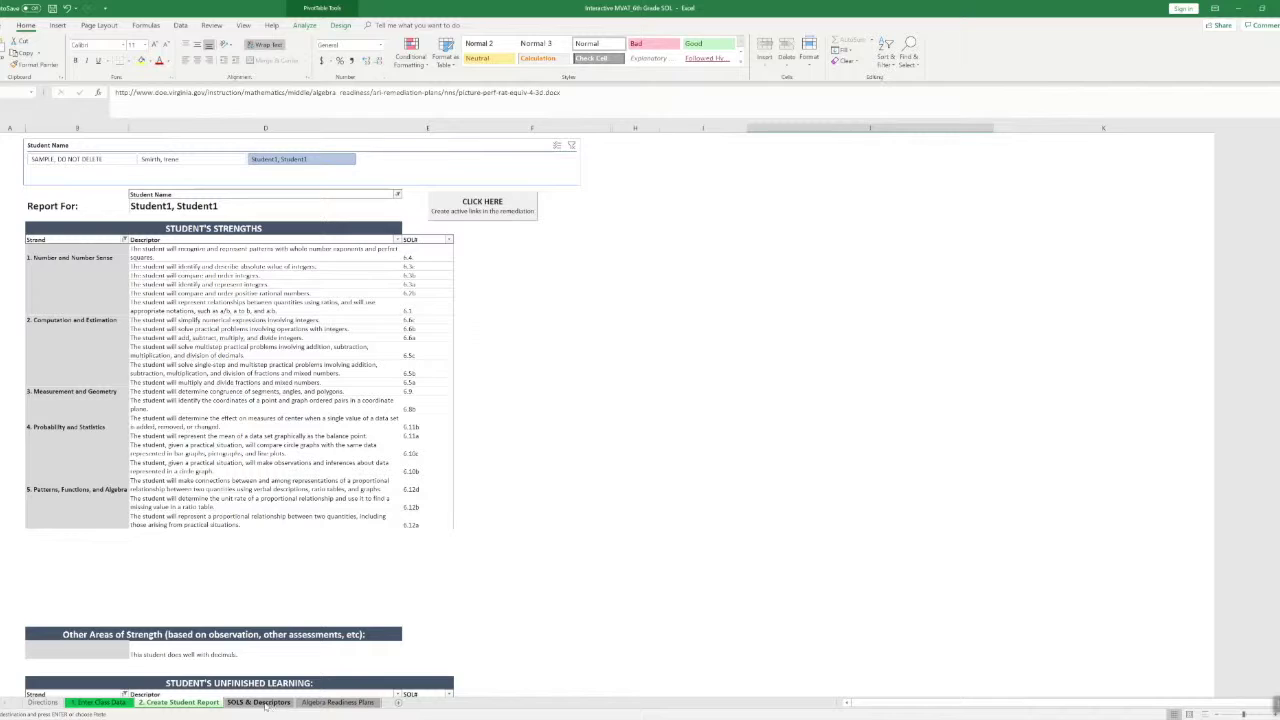
Step: Browse the SOLS & Descriptors sheet's grade 4 and 5 standards and descriptors
click(247, 703)
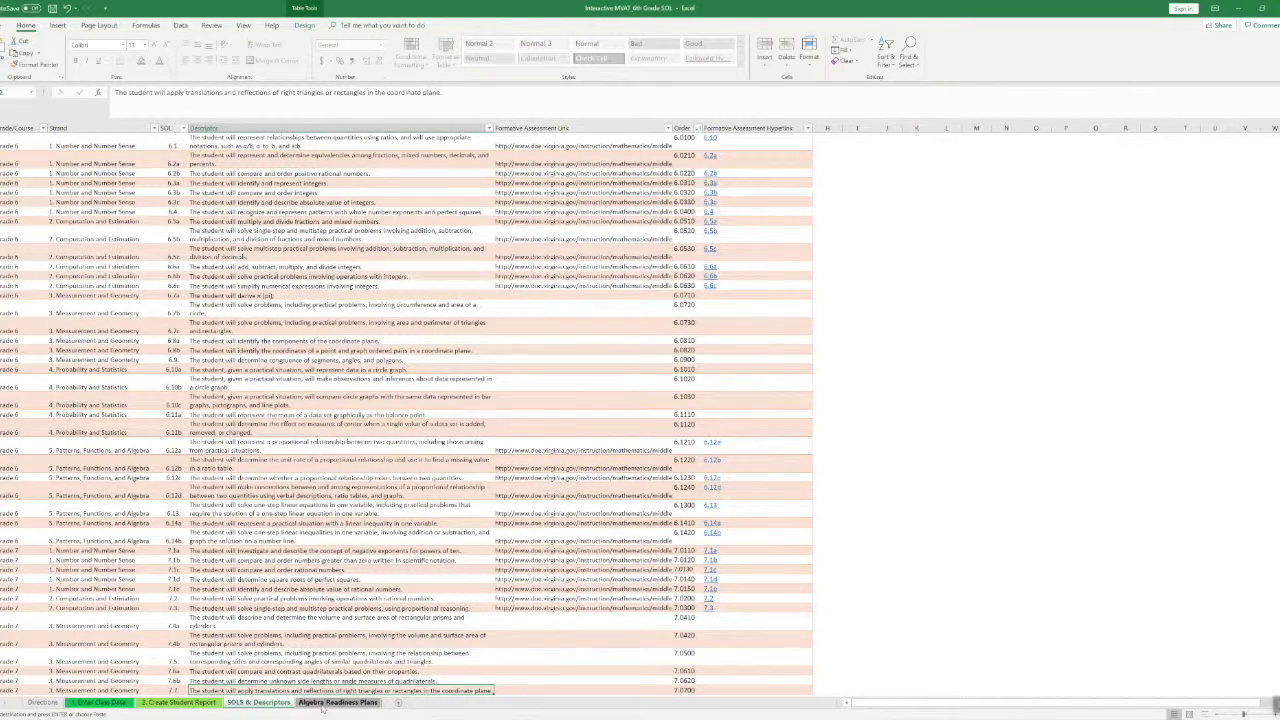
scroll(380, 612, up, 2)
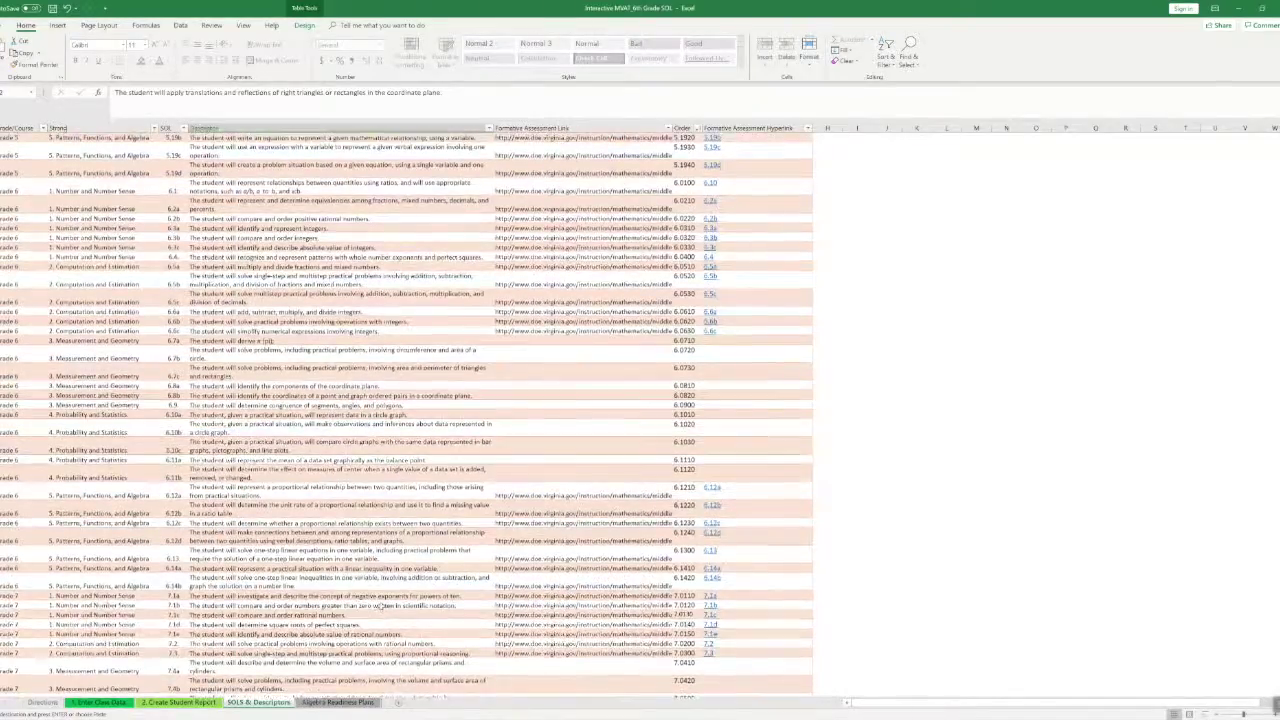
scroll(380, 612, up, 2)
scroll(380, 607, up, 4)
scroll(380, 607, up, 4)
scroll(380, 607, up, 4)
scroll(380, 607, up, 4)
scroll(381, 607, up, 2)
scroll(381, 607, up, 2)
scroll(381, 607, up, 2)
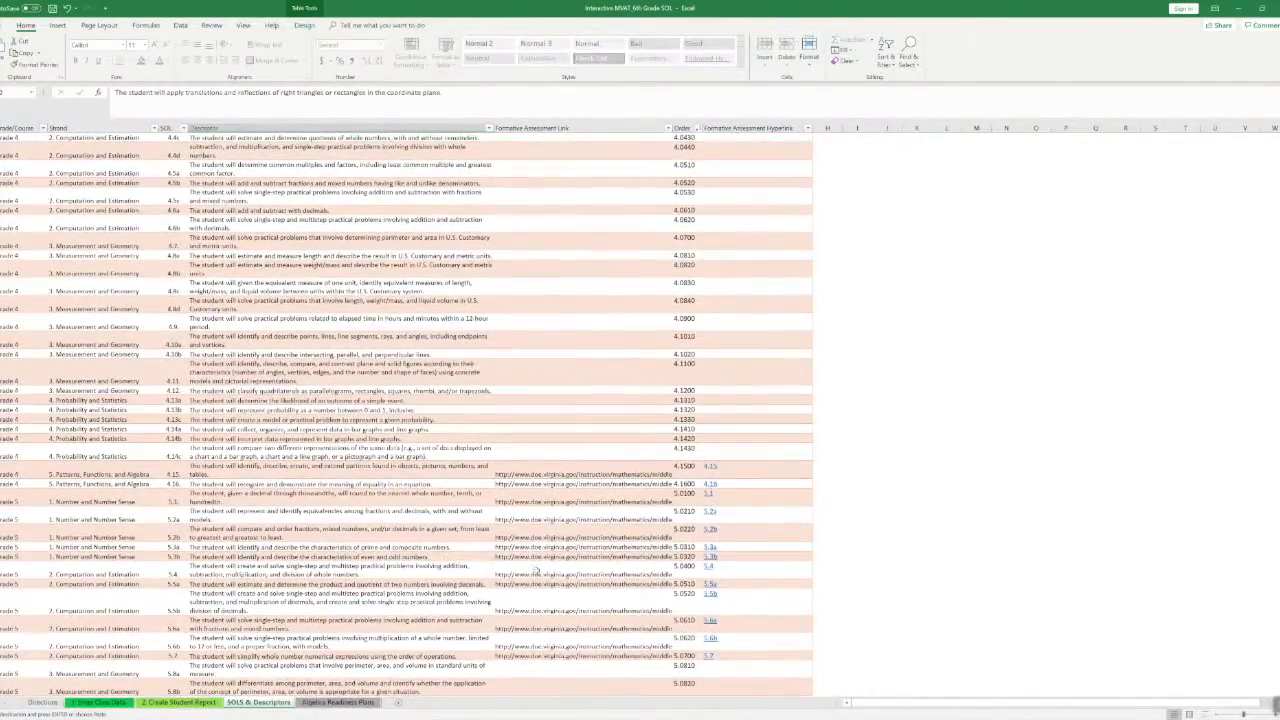
Step: Open the 'Adding and Subtracting Fractions – Using Pattern Blocks' plan from the Algebra Readiness Plans sheet and view it in Word
click(340, 703)
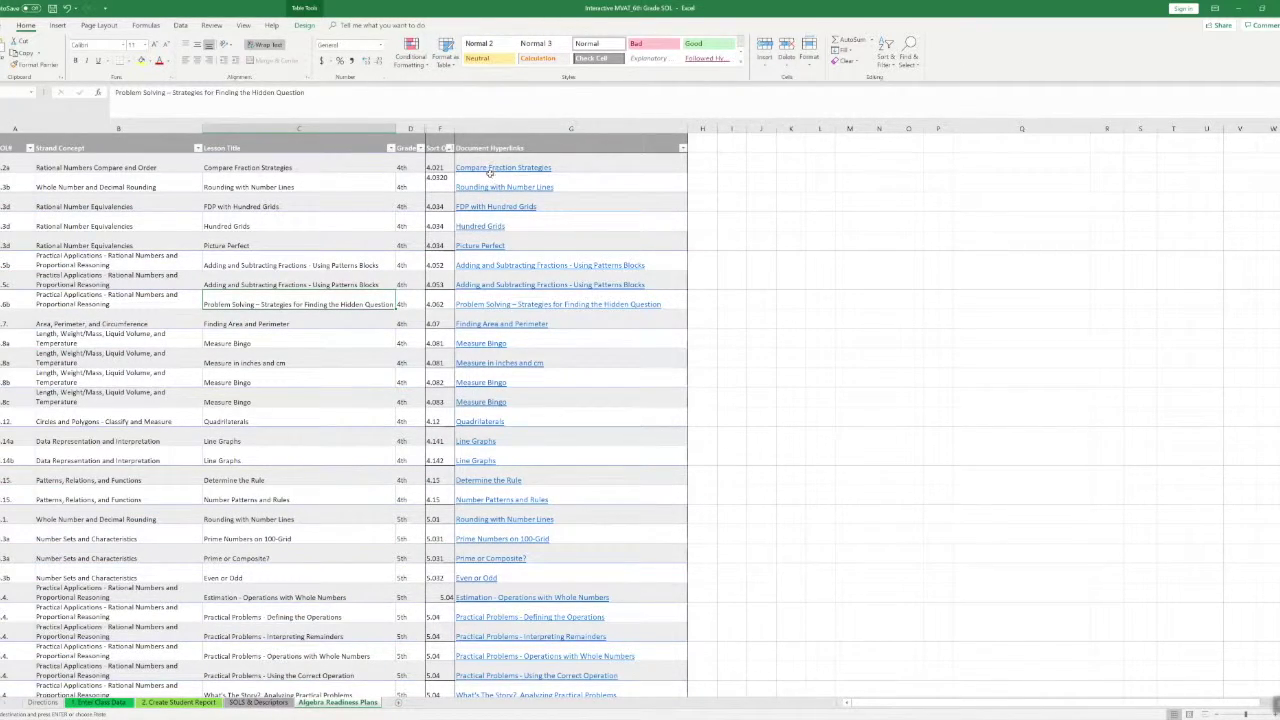
click(481, 265)
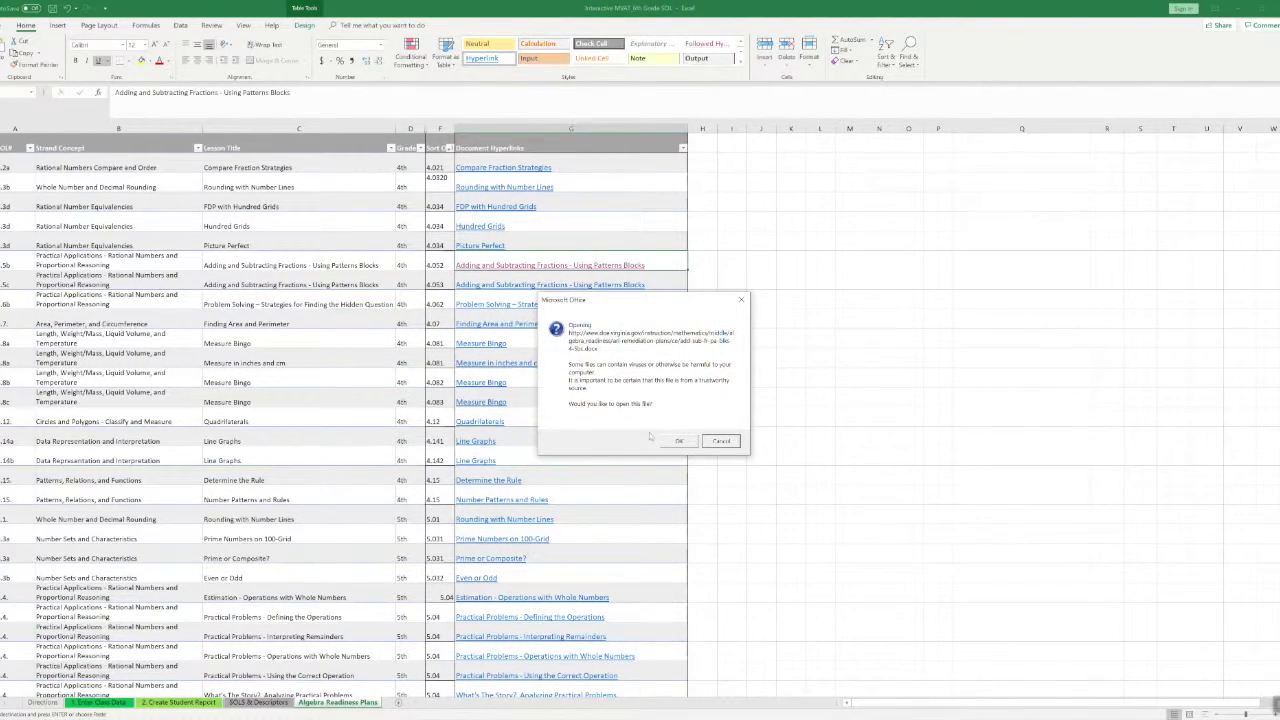
click(678, 442)
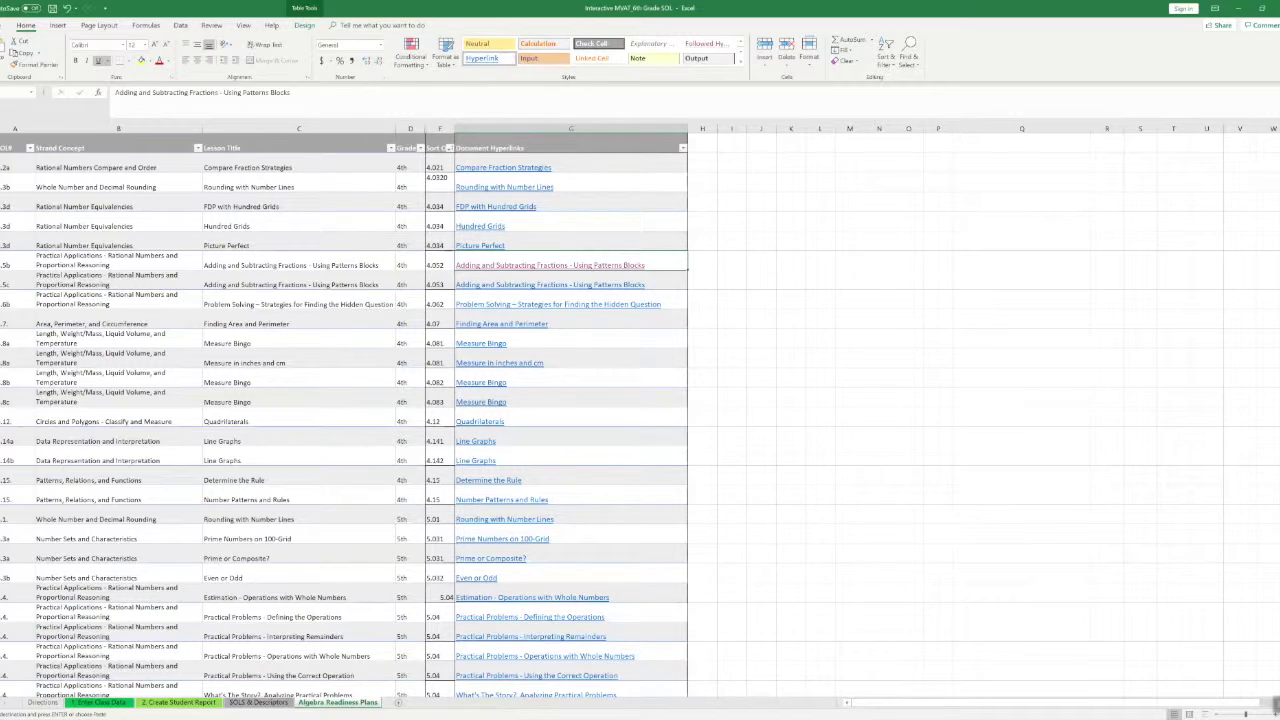
click(452, 700)
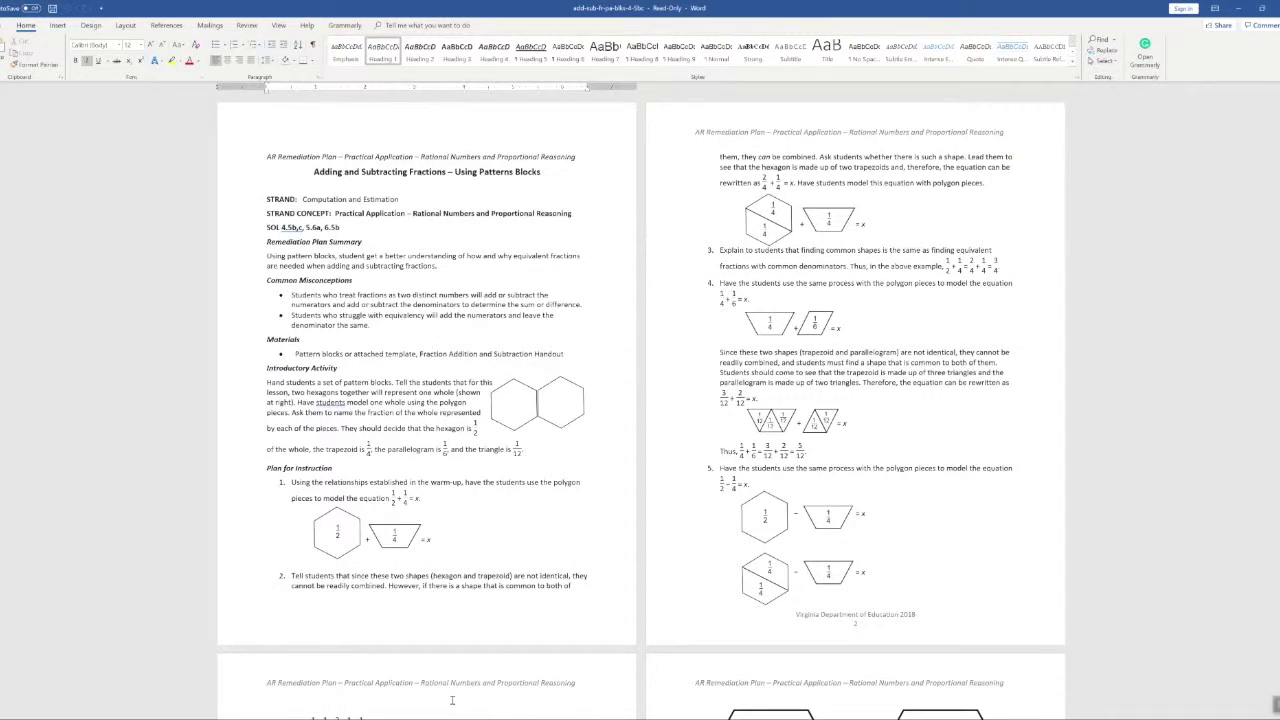
Step: Scroll past the reflection section to the printable hexagon, trapezoid and rhombus templates
scroll(592, 467, down, 2)
scroll(592, 470, down, 2)
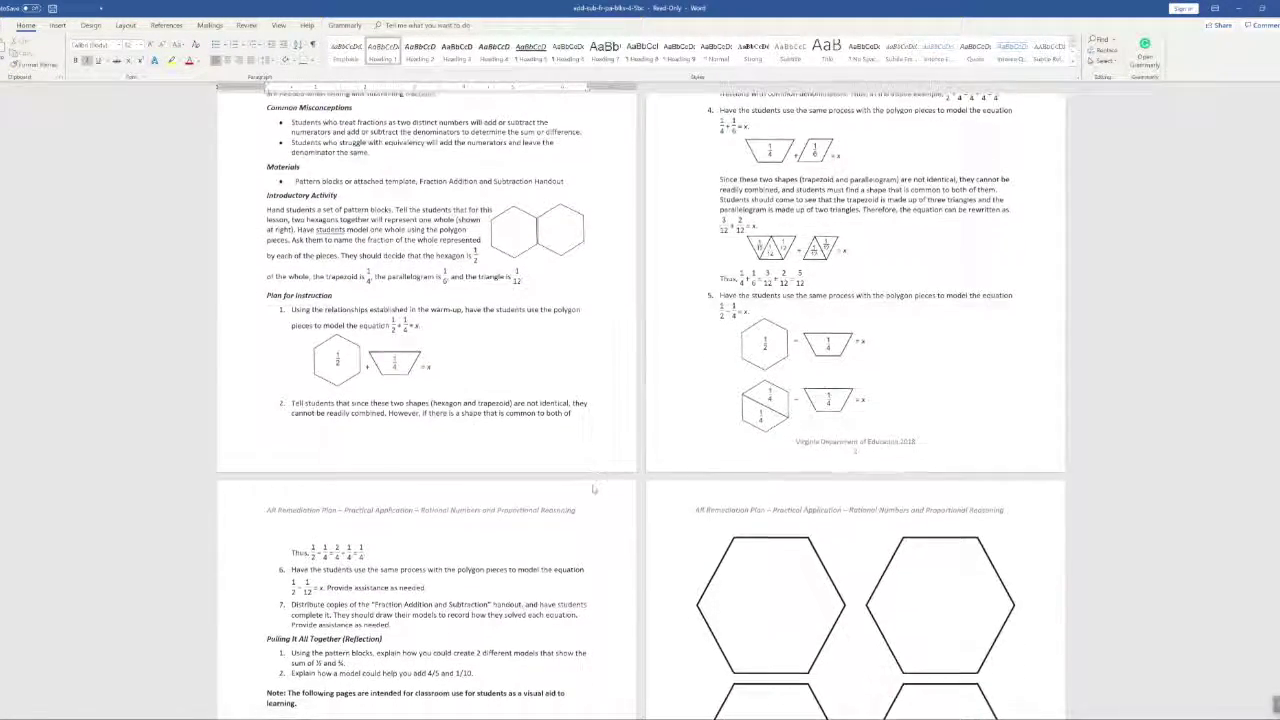
scroll(592, 478, down, 2)
scroll(592, 485, down, 2)
scroll(592, 485, down, 1)
scroll(592, 486, down, 3)
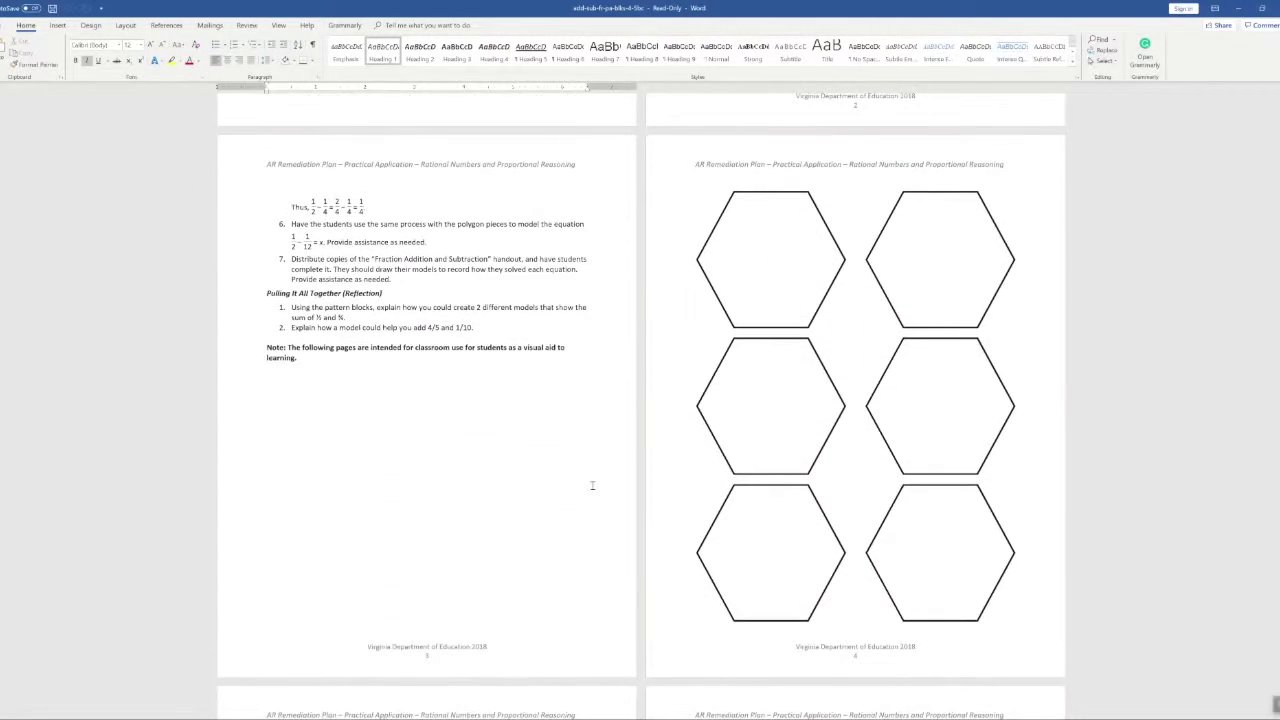
scroll(592, 487, down, 2)
scroll(592, 489, down, 2)
scroll(592, 489, up, 2)
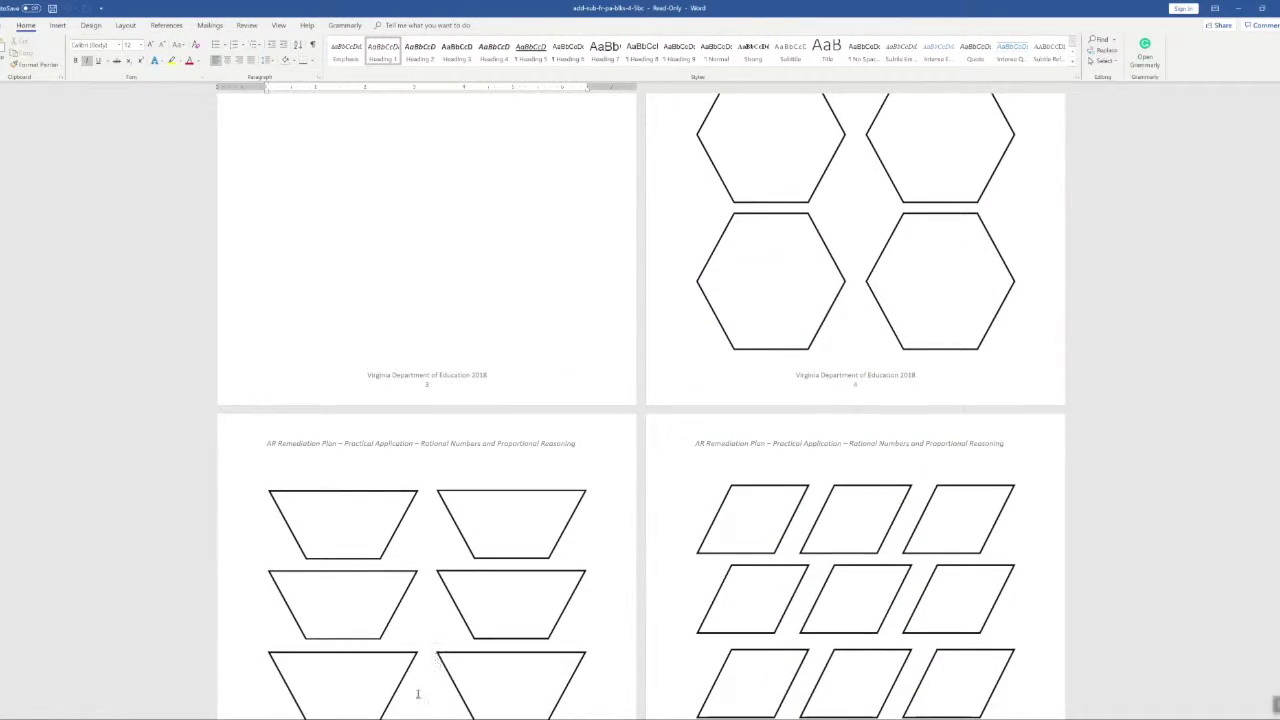